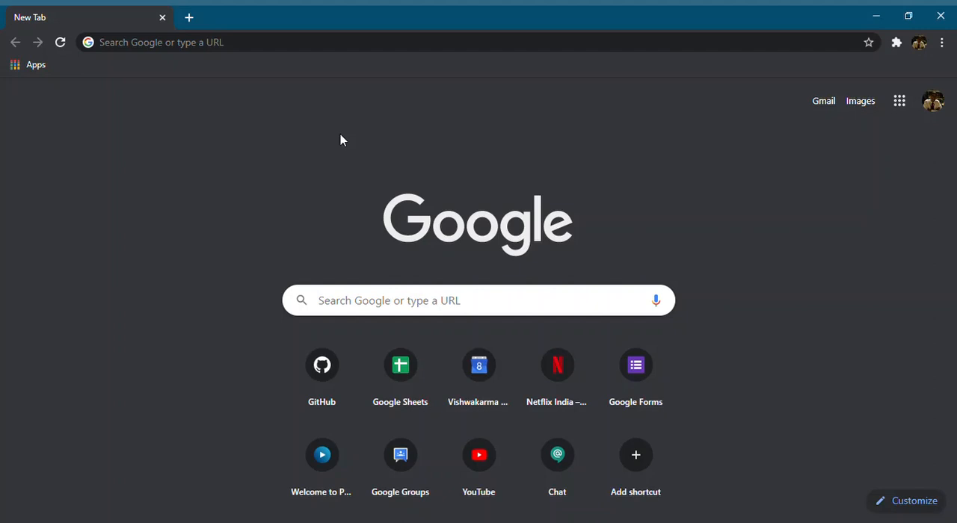
Go to forms.google.com and create a new blank form
click(247, 49)
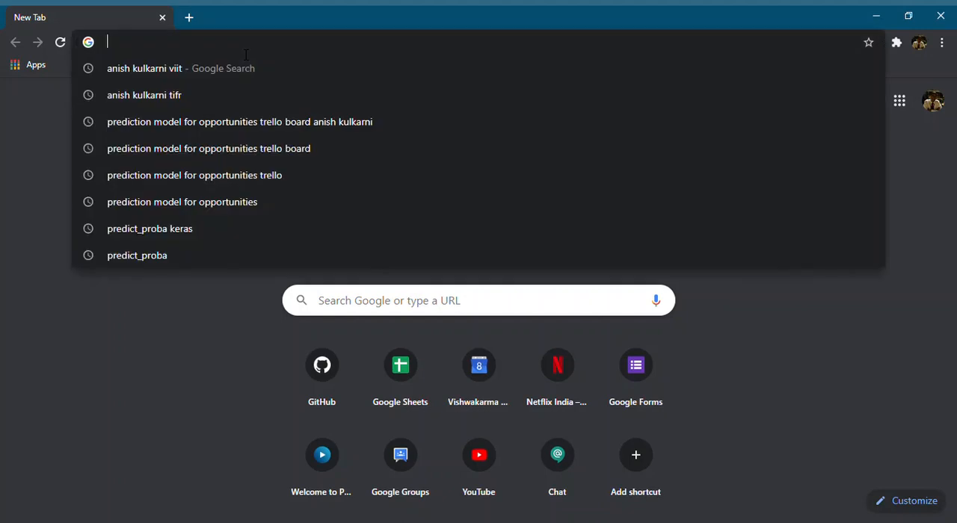
text(forms.)
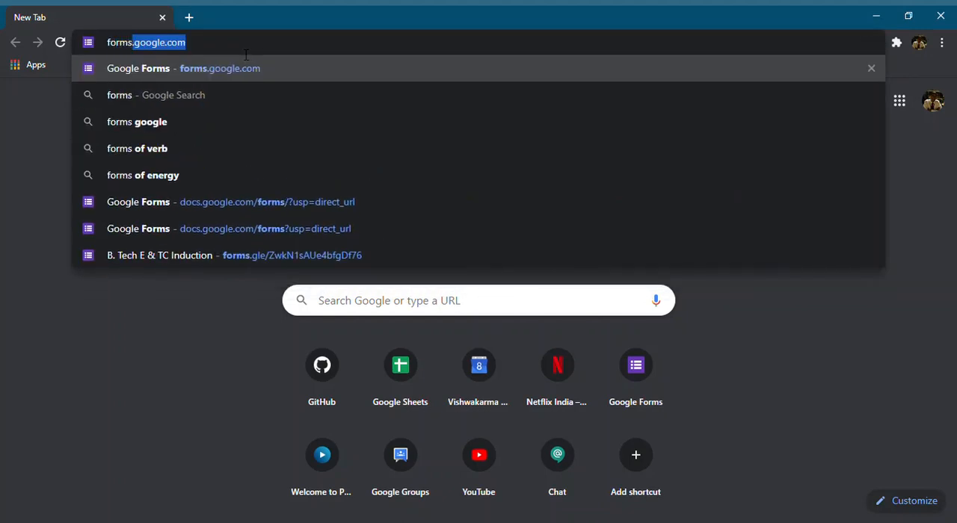
text(google.c)
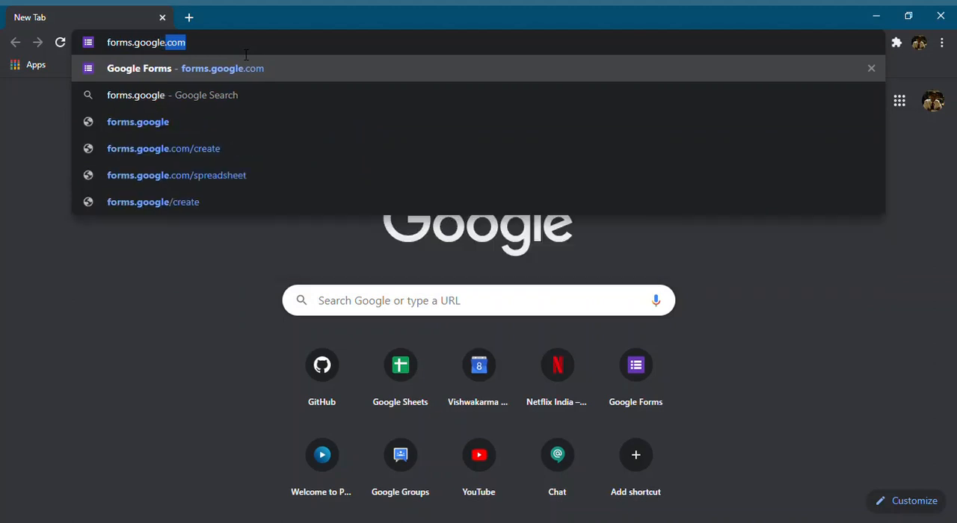
text(om)
key(Return)
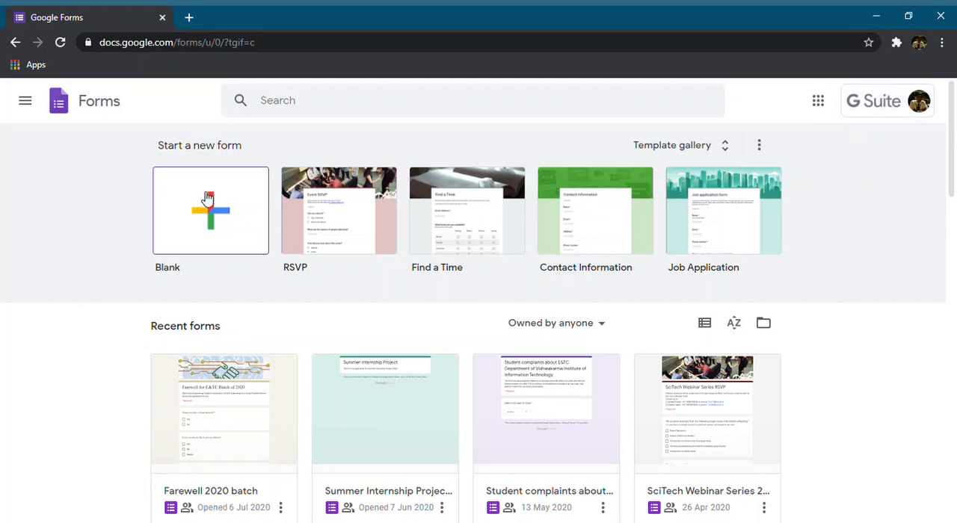
click(213, 228)
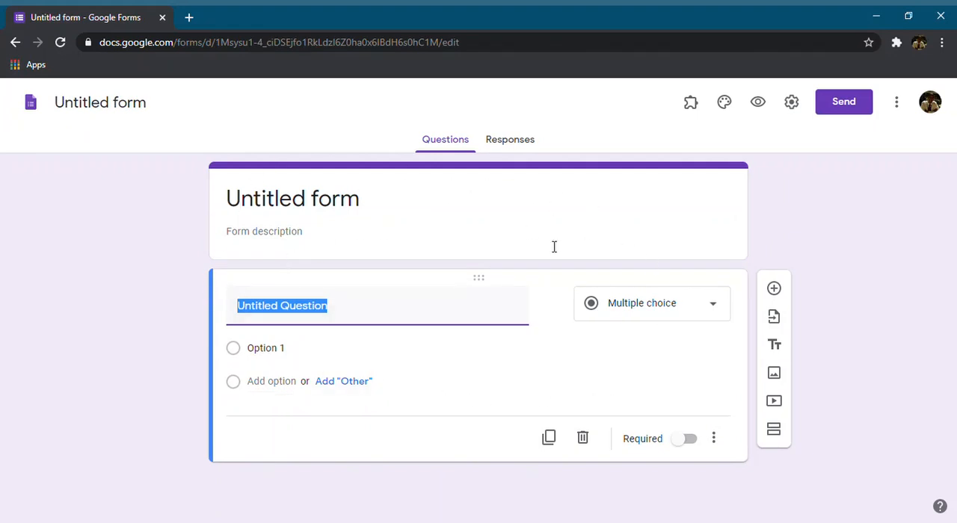
Title the form "Attendance for automobile workshop"
click(364, 211)
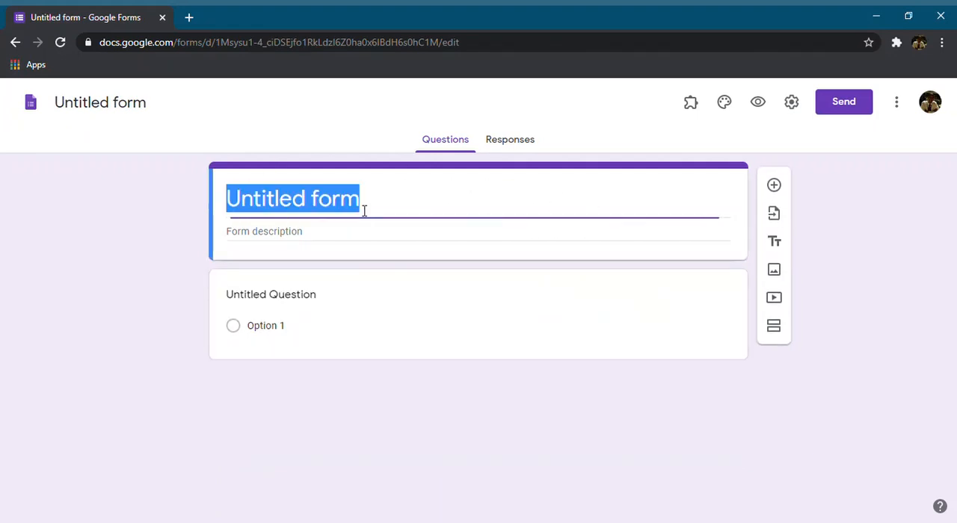
text(Atten)
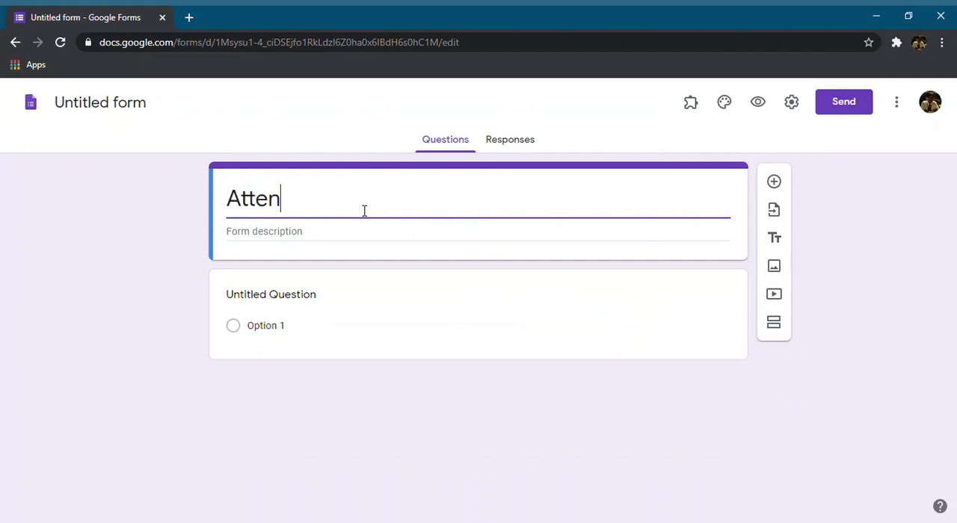
text(dance for )
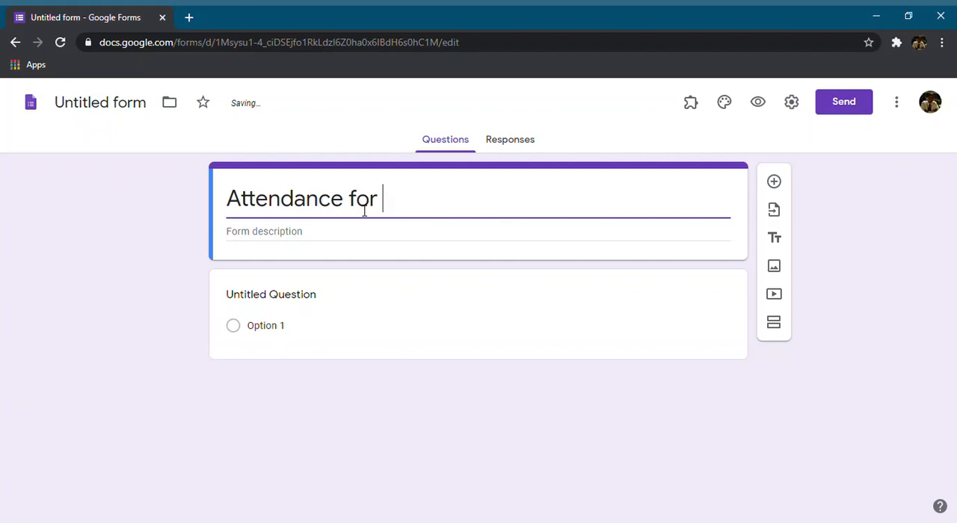
text(auto)
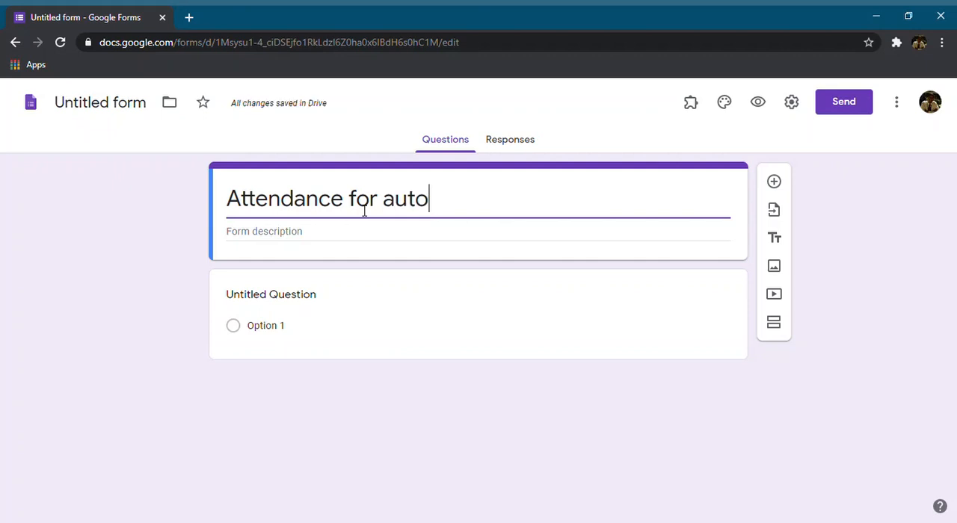
text(mobile workshop)
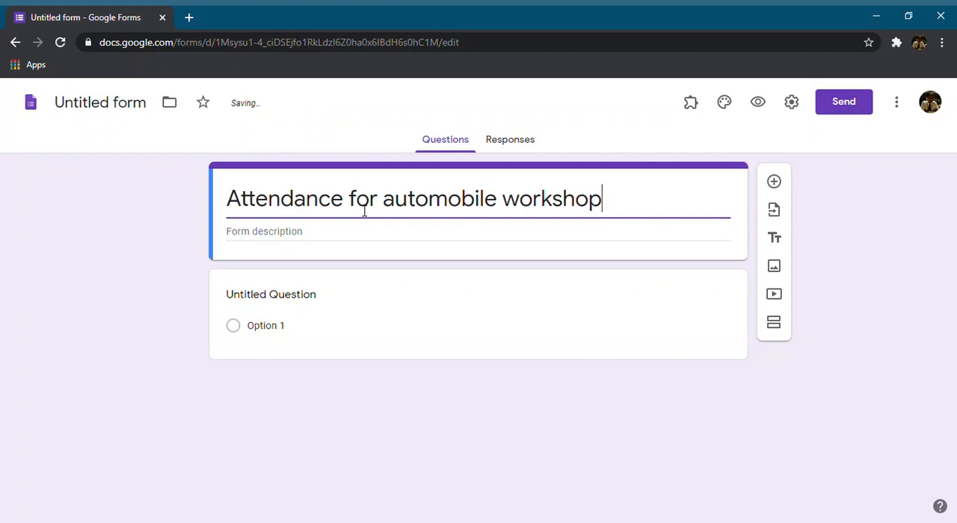
click(324, 234)
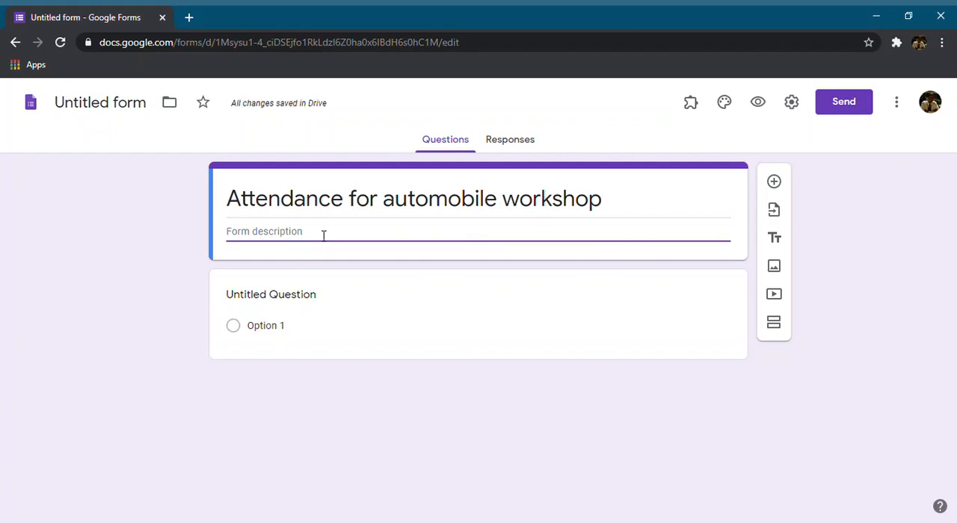
text(11-)
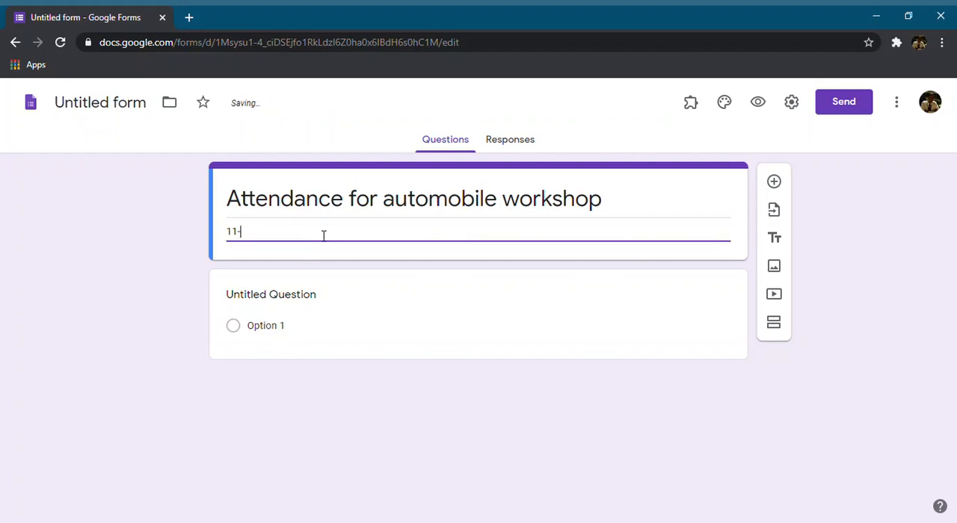
text(07-2020)
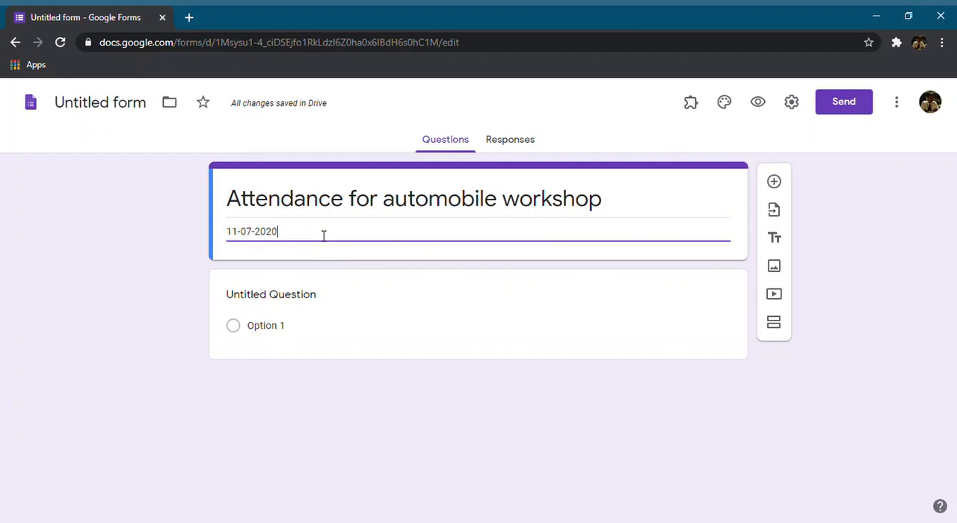
text( 11am )
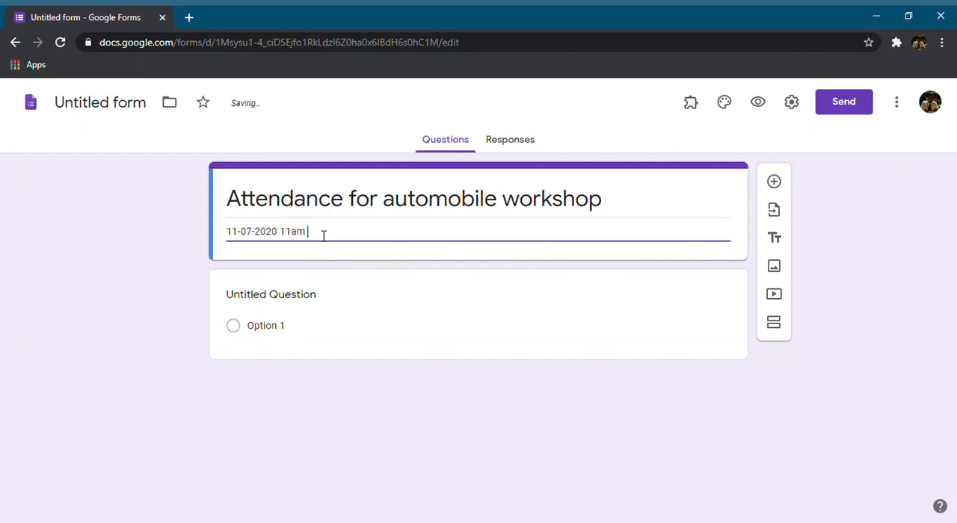
text(Workshop attendance)
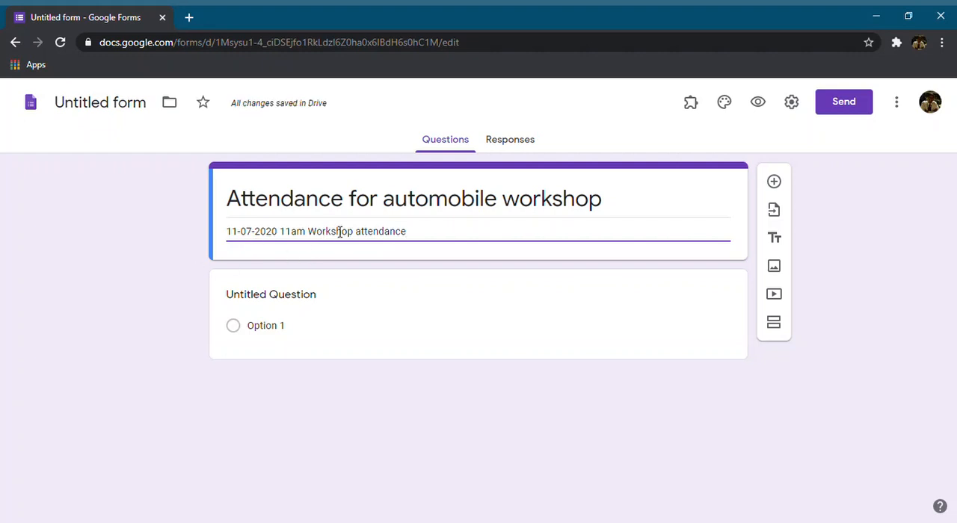
click(198, 209)
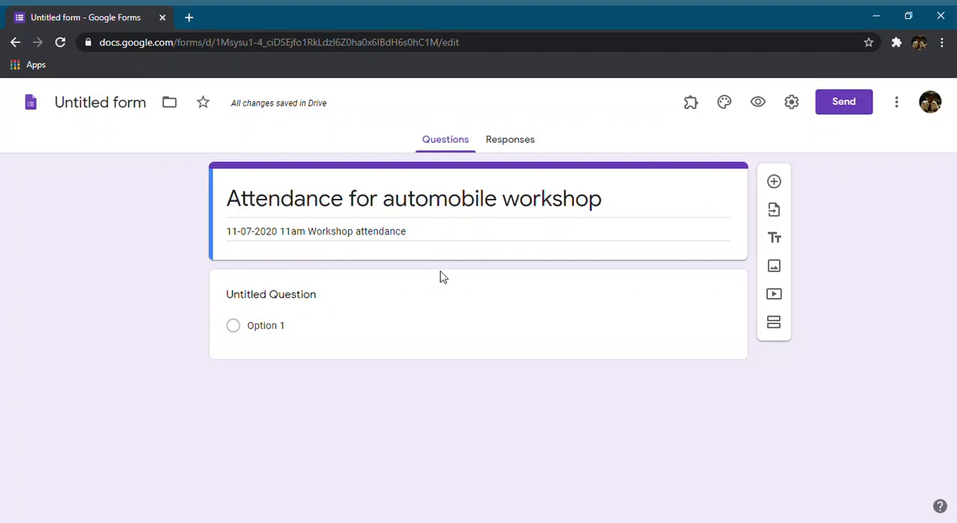
Title the first question "Your name" and set its answer type to Short answer
click(318, 304)
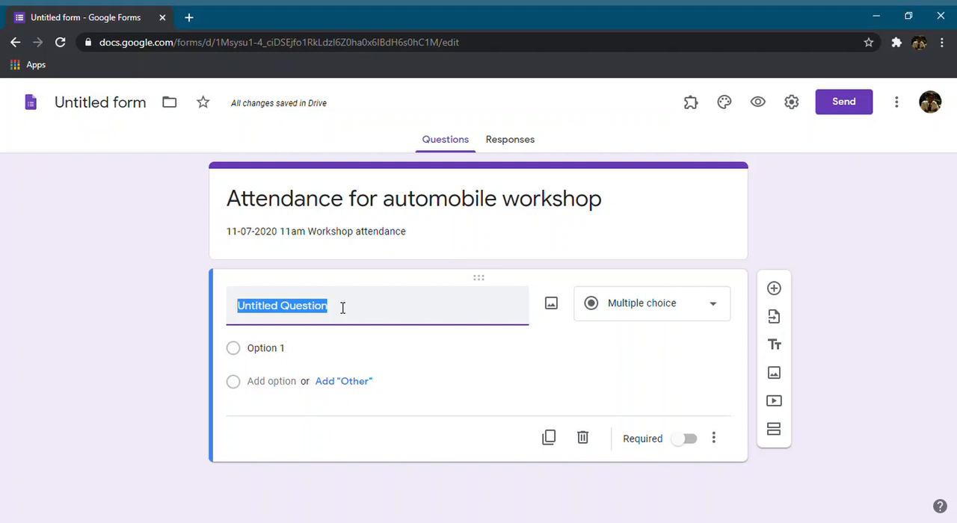
text(Your )
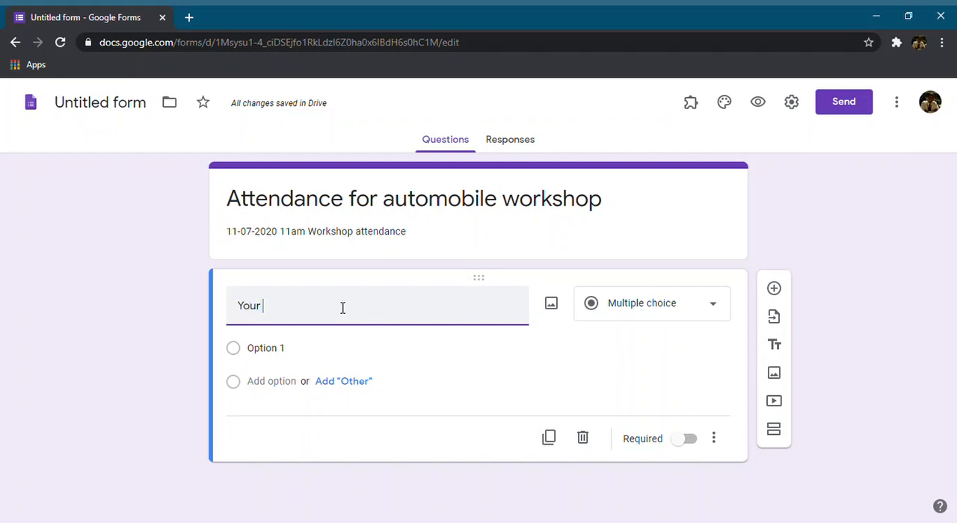
text(name)
click(672, 317)
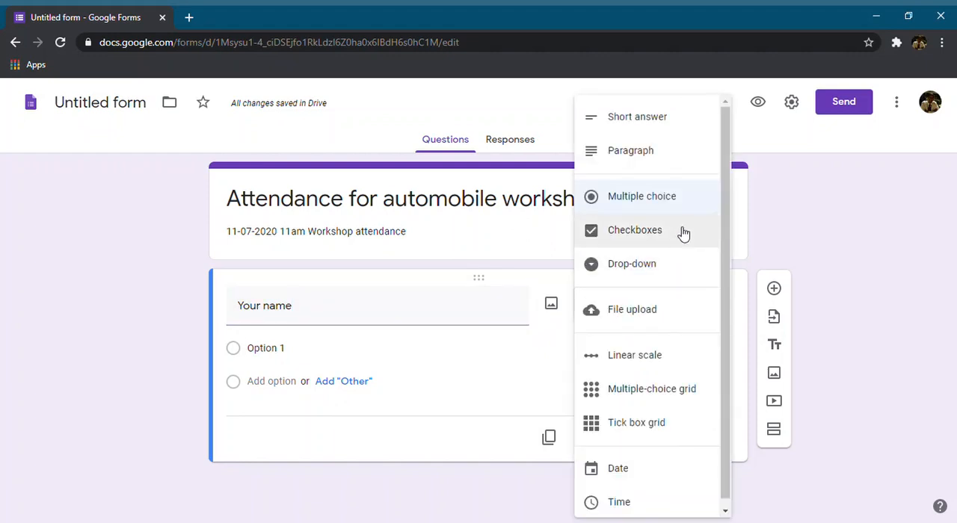
click(669, 119)
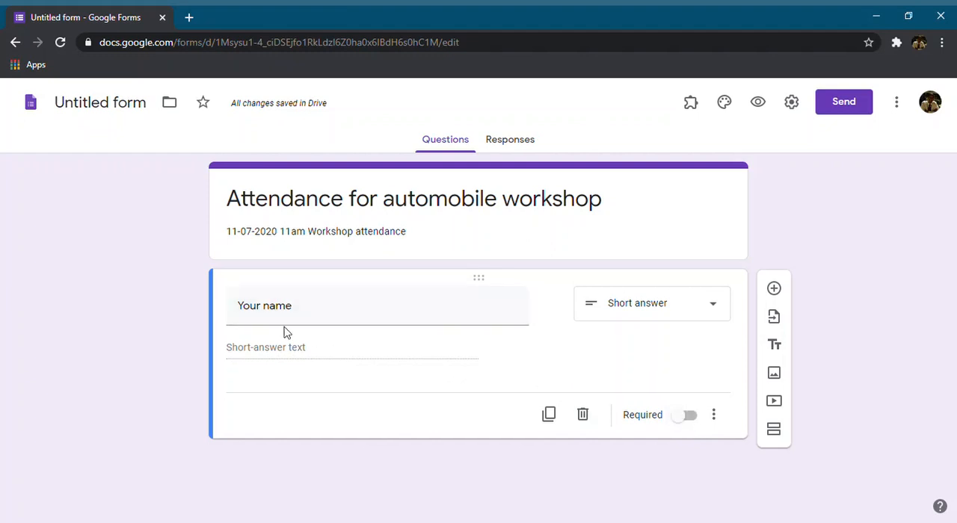
Make the "Your name" question required and view its additional options without choosing any
click(685, 423)
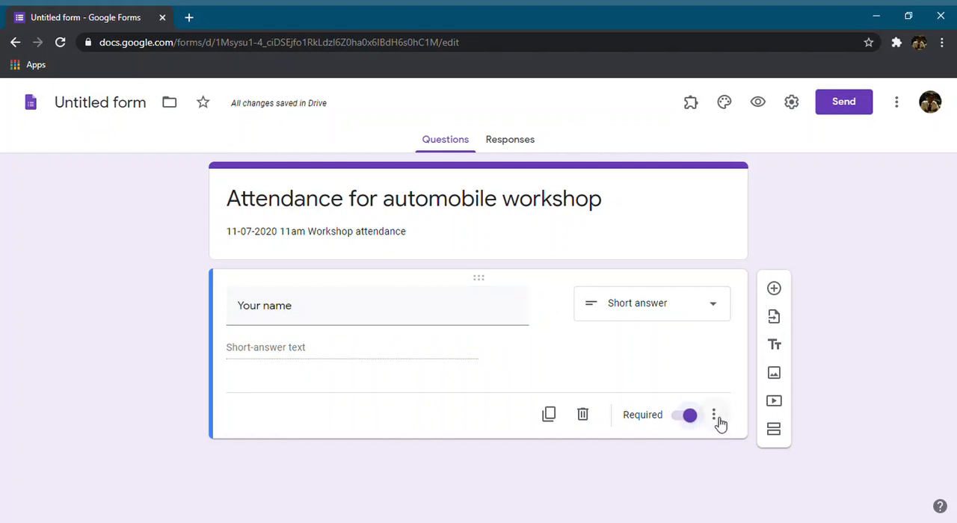
click(714, 416)
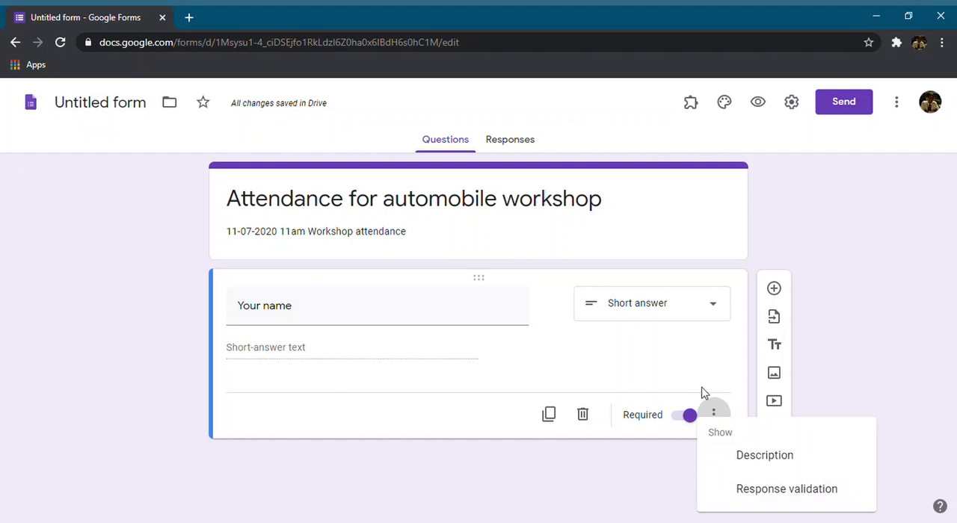
click(465, 421)
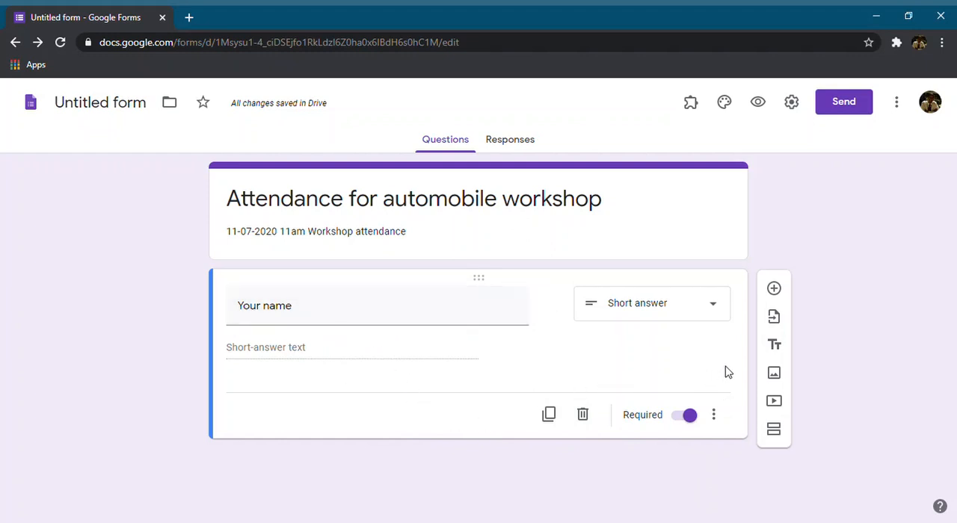
Add a second question titled "Enter your roll number"
click(774, 290)
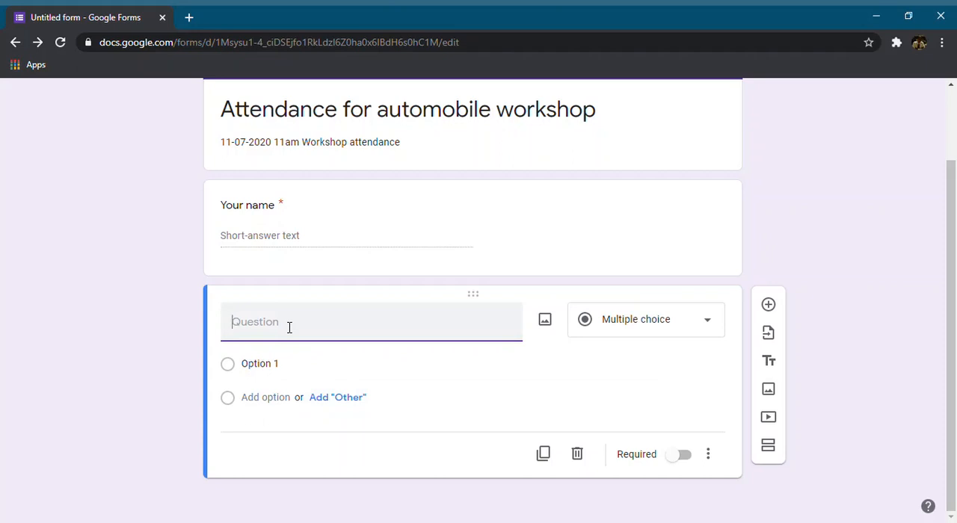
text(Enter your roll number)
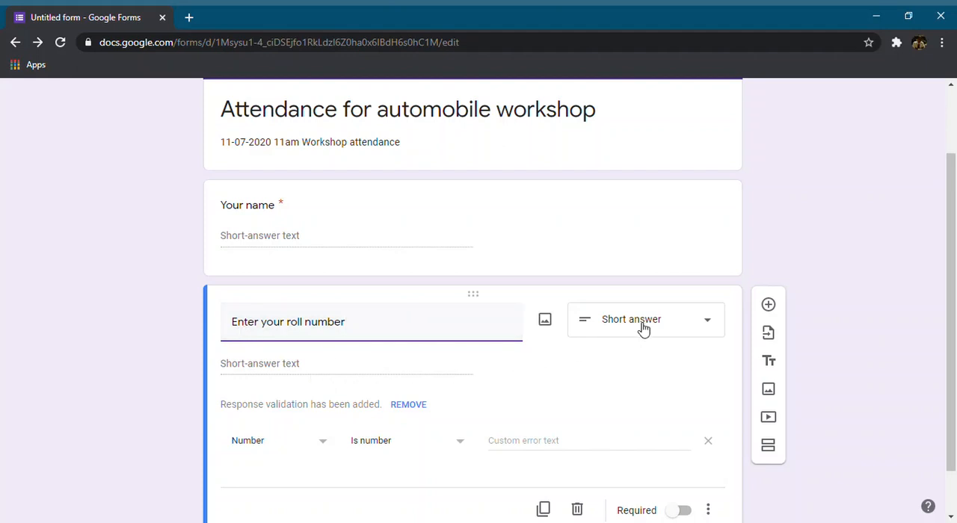
Set the roll number question's custom error text to "Please enter a valid roll number" and make the question required
scroll(475, 371, down, 1)
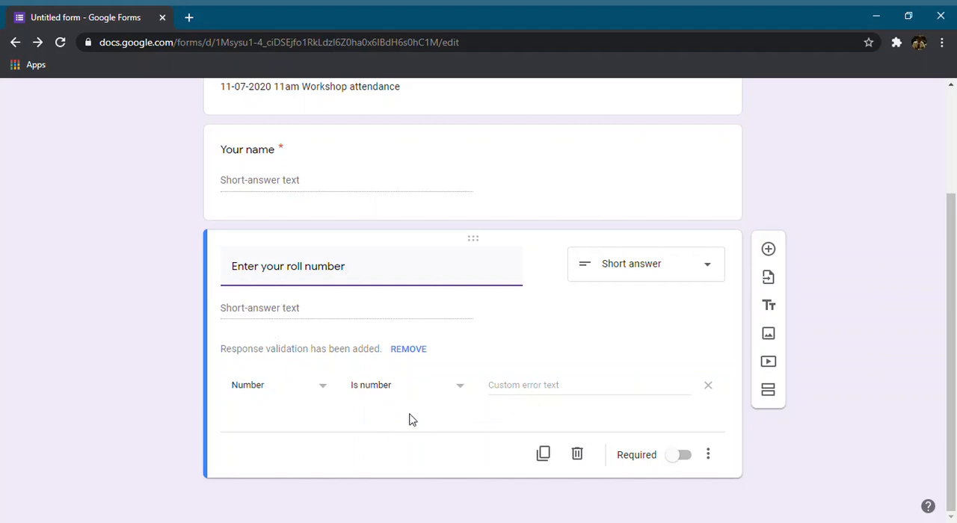
click(536, 391)
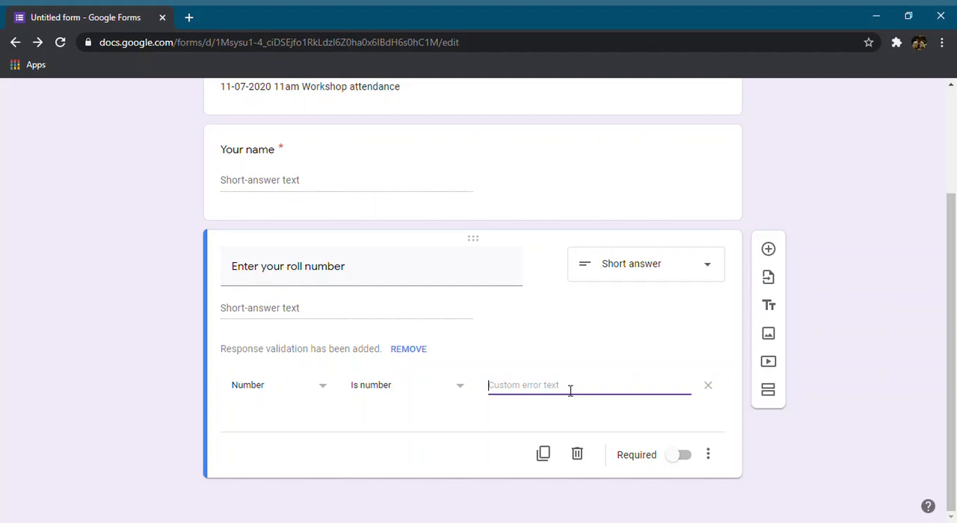
text(Please enter a valid roll number)
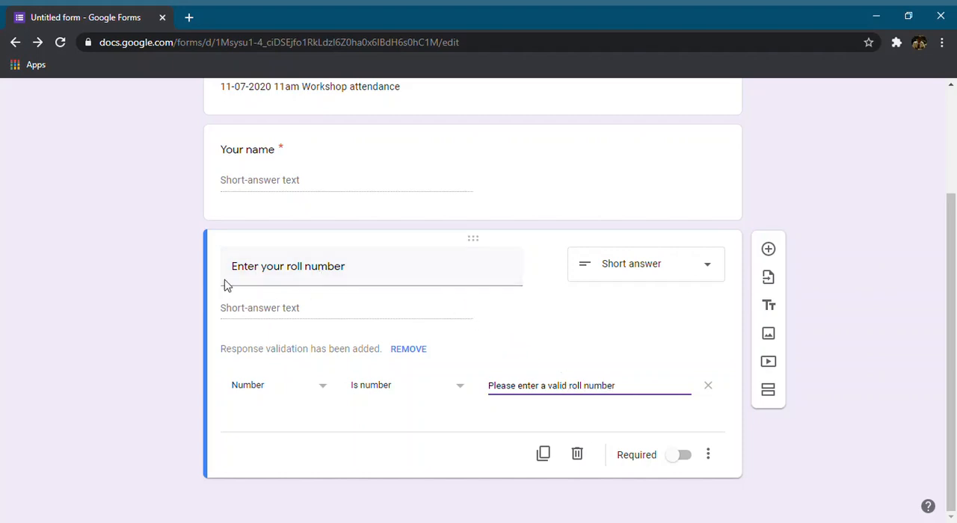
click(680, 459)
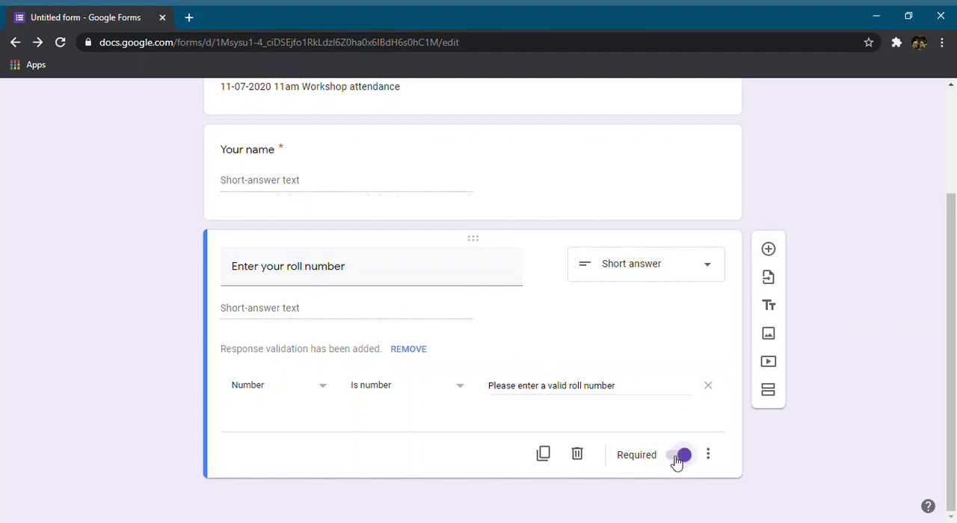
Add a required third question titled "Add your GR Number" and remove its response validation
click(768, 250)
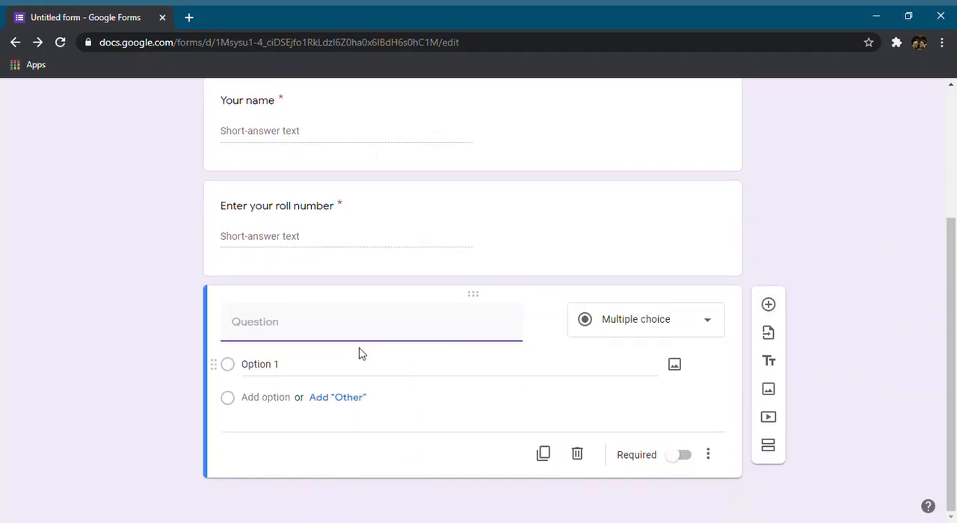
text(Add your GR Number)
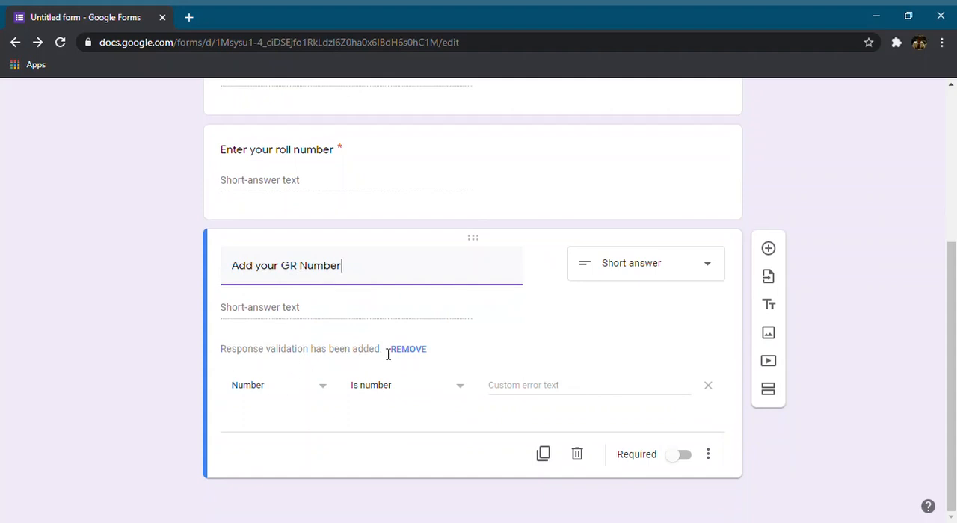
click(414, 352)
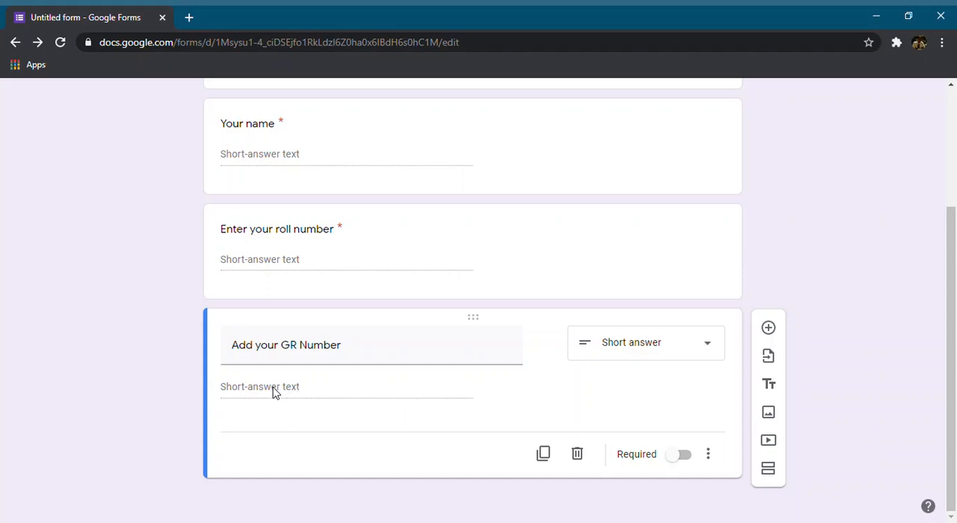
click(684, 458)
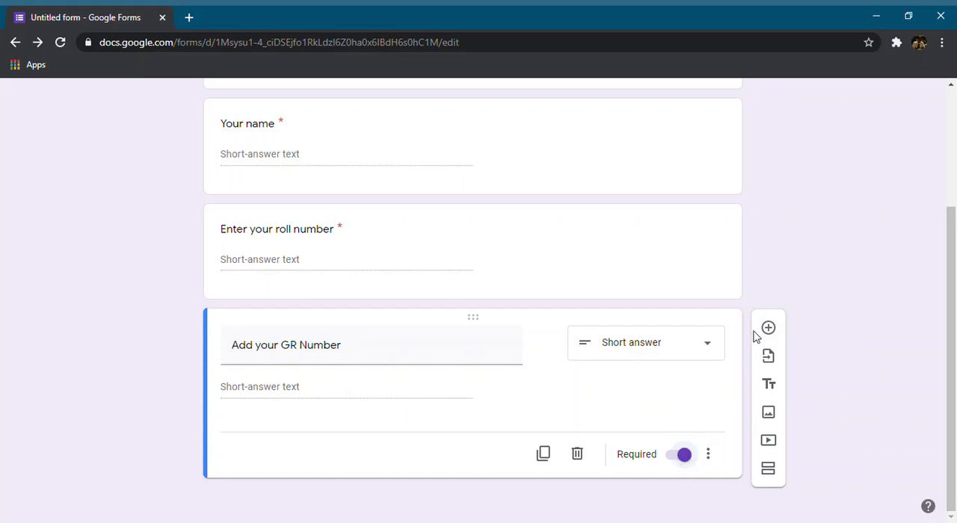
scroll(620, 384, up, 3)
scroll(619, 384, down, 2)
scroll(297, 261, up, 2)
scroll(298, 261, down, 2)
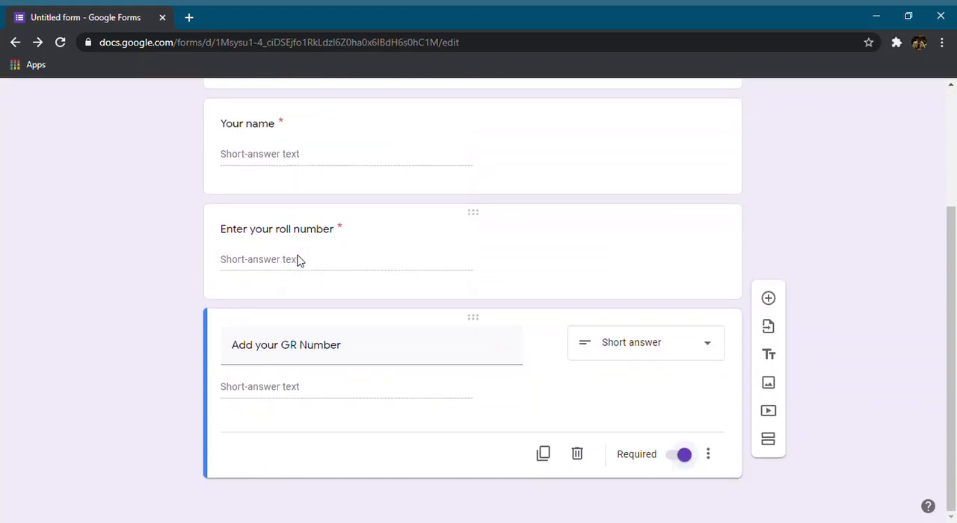
scroll(248, 369, up, 3)
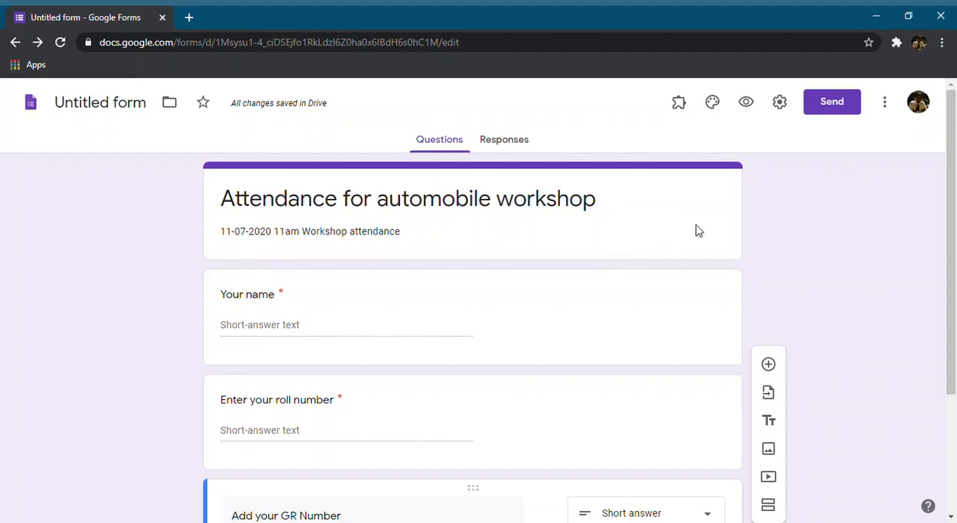
Limit the form to 1 response per respondent, allow editing after submit, and save the settings
click(773, 110)
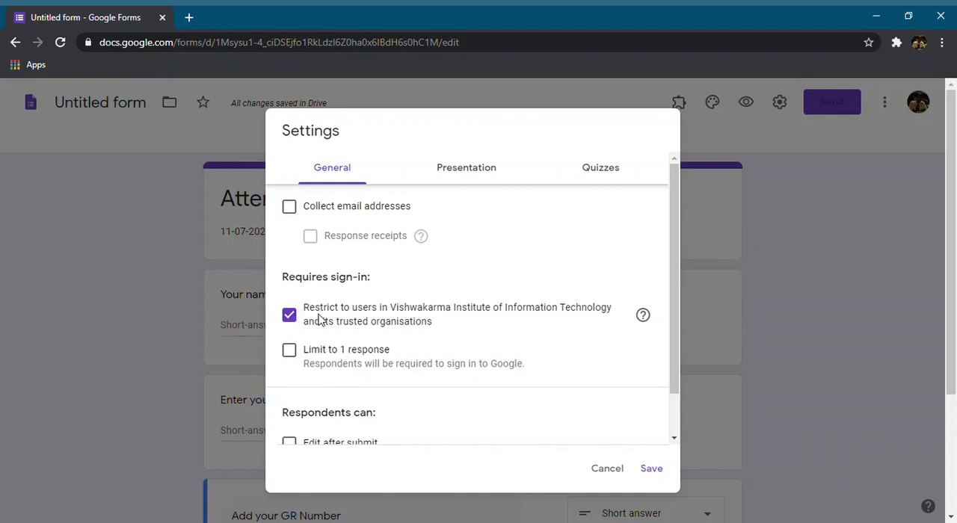
click(295, 357)
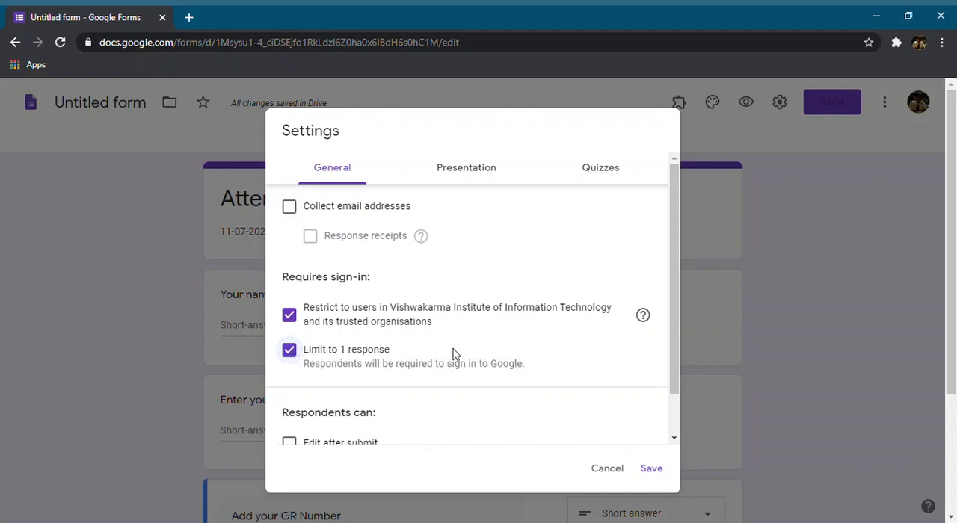
scroll(378, 359, down, 1)
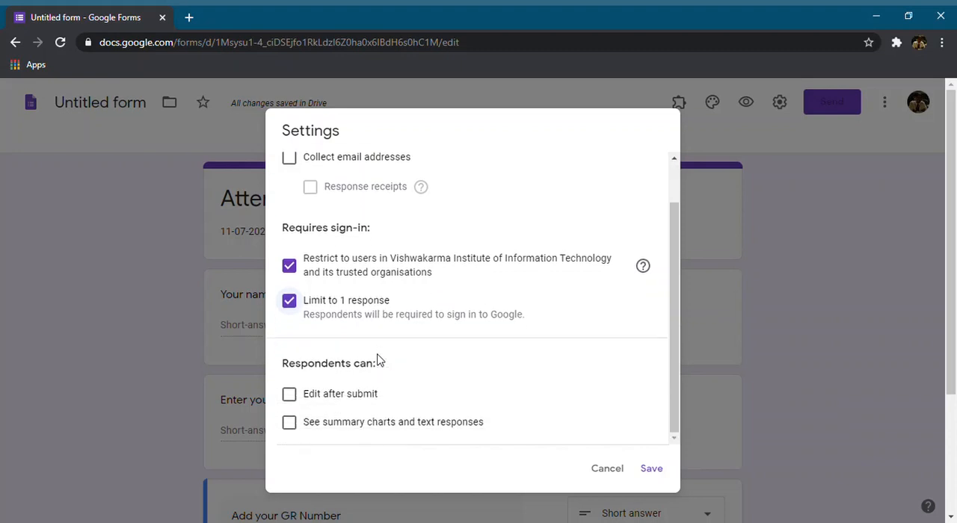
click(290, 394)
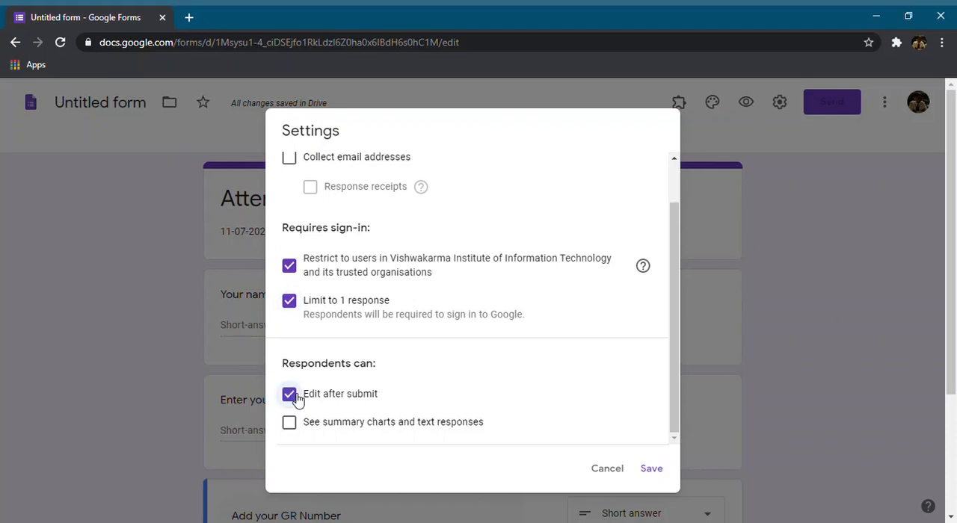
scroll(378, 368, up, 2)
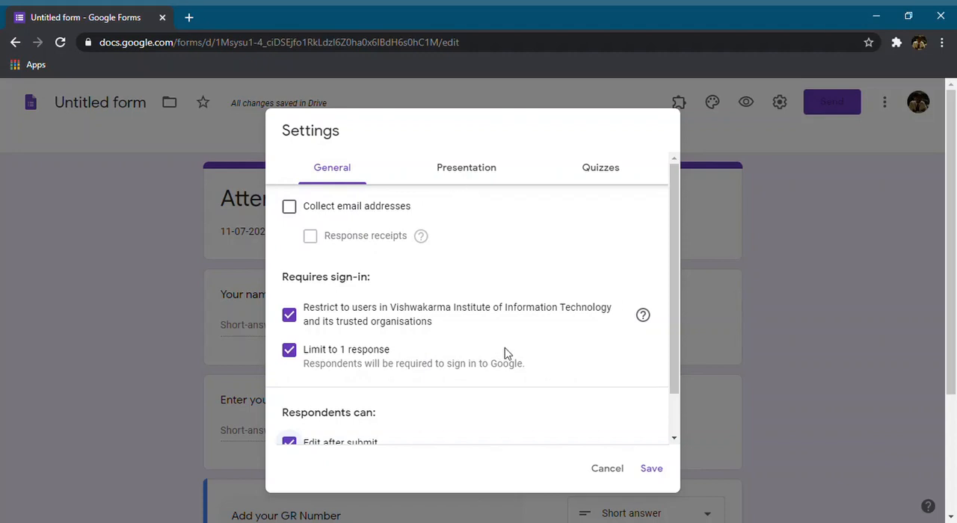
click(651, 471)
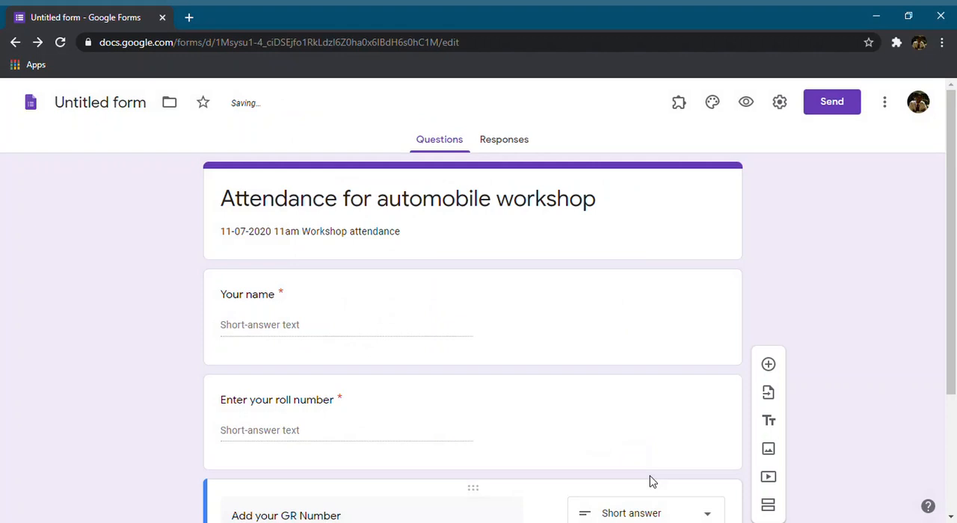
scroll(613, 434, down, 3)
scroll(610, 431, up, 3)
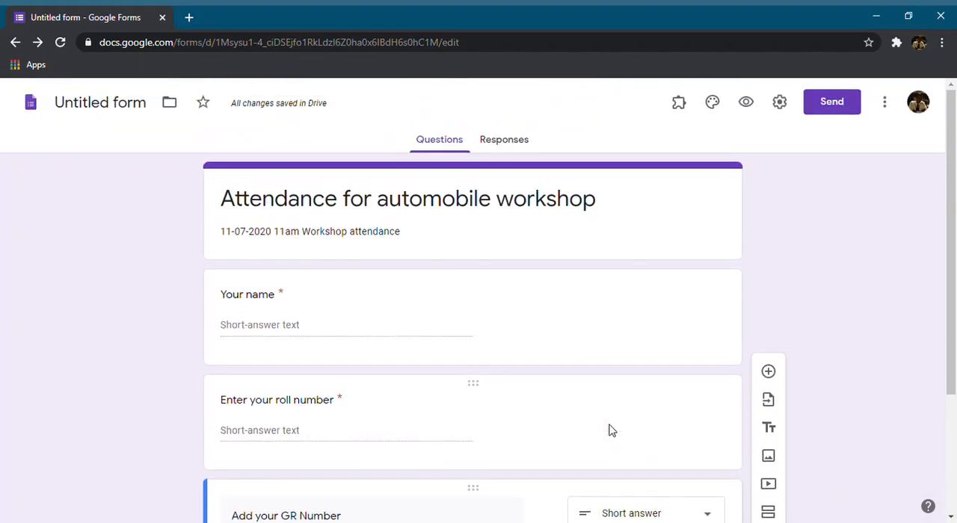
scroll(609, 431, down, 3)
scroll(609, 429, up, 3)
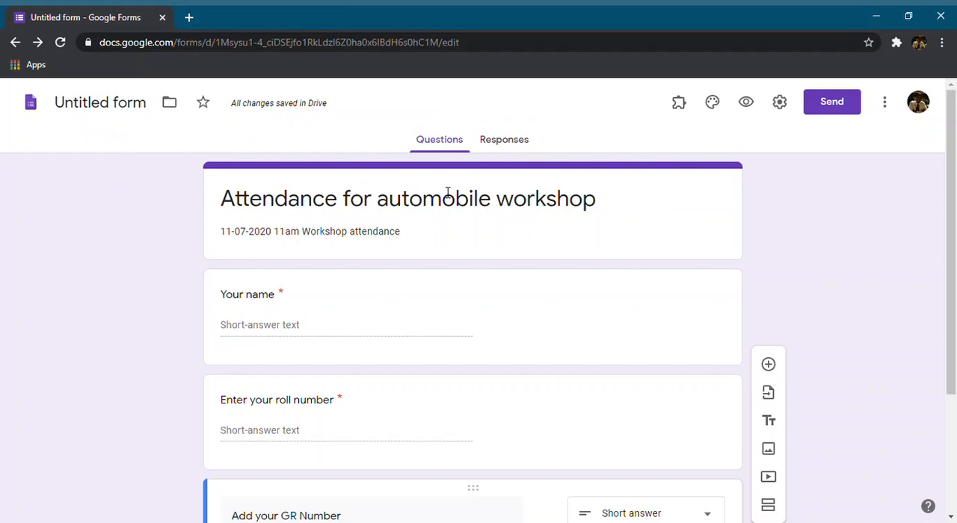
Rename the form file as "Attendance for 11-07-2020"
click(96, 110)
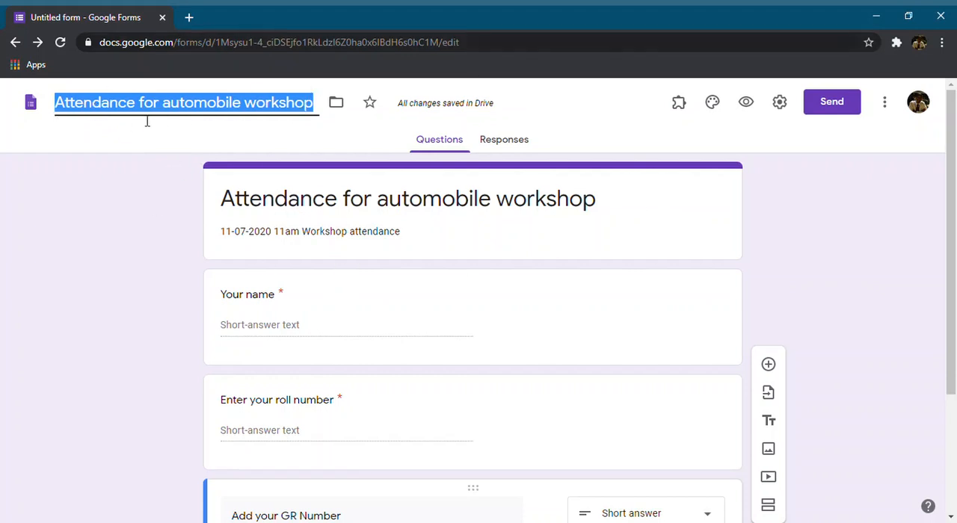
key(Right)
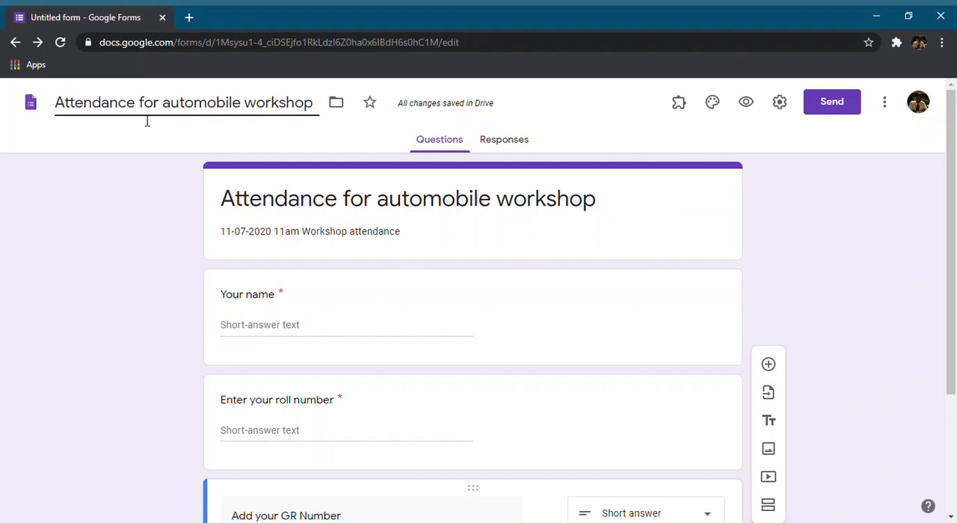
key(ctrl+shift+Left)
key(ctrl+shift+Left)
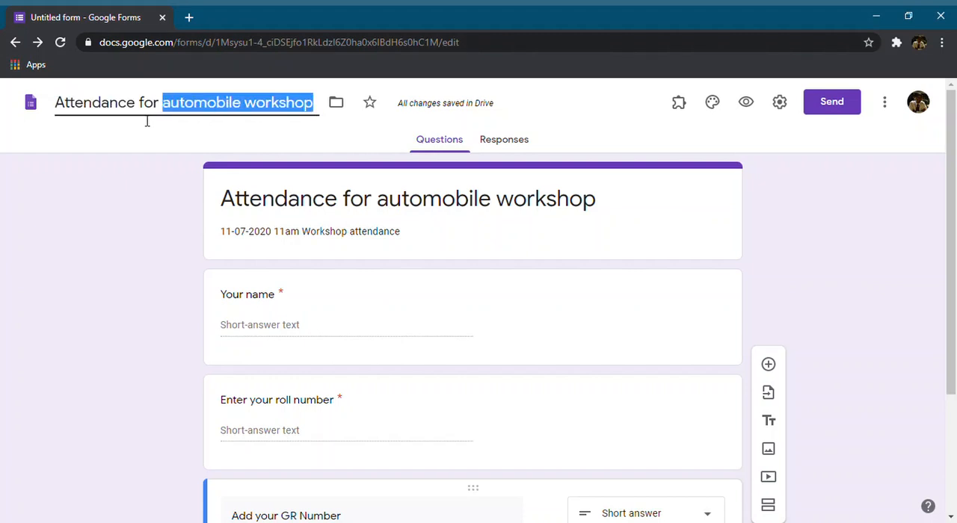
text(11-07-)
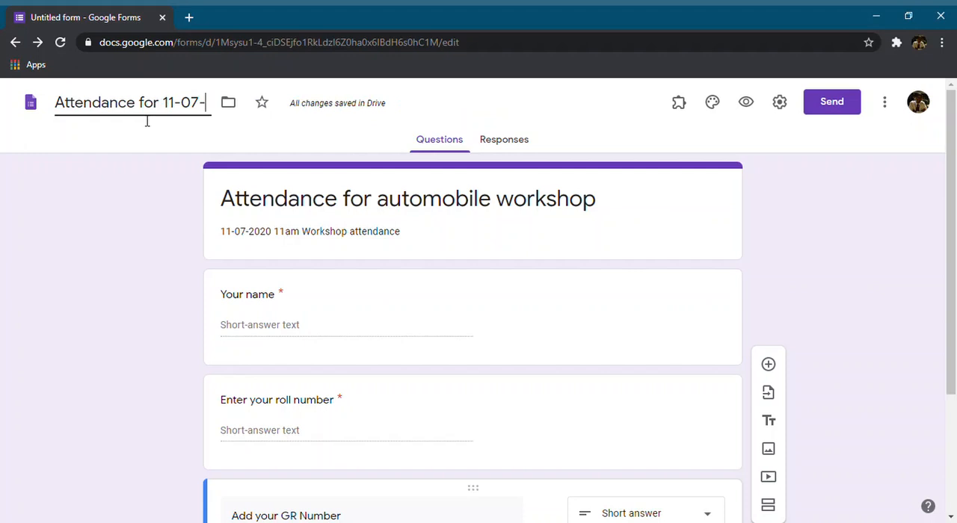
text(2020)
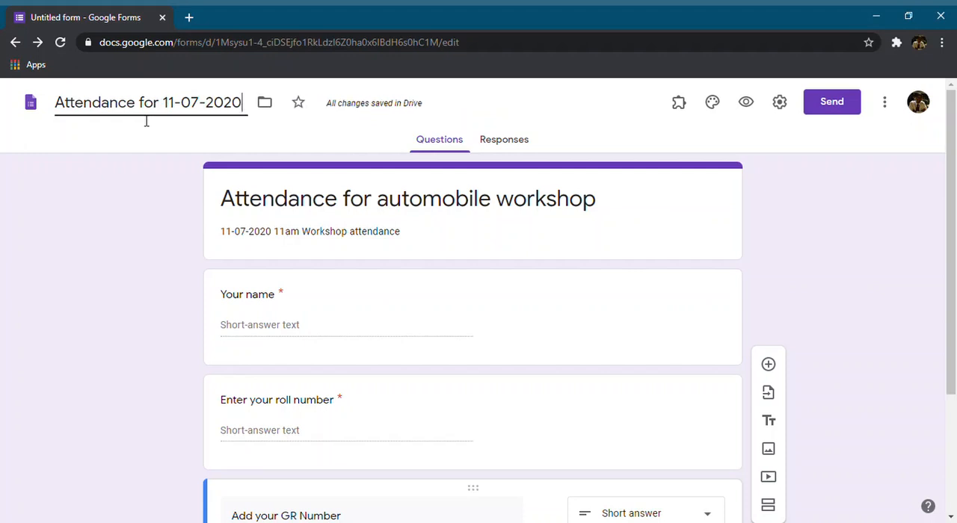
Try the red, red orange, orange, teal and green theme colours on the form
click(718, 104)
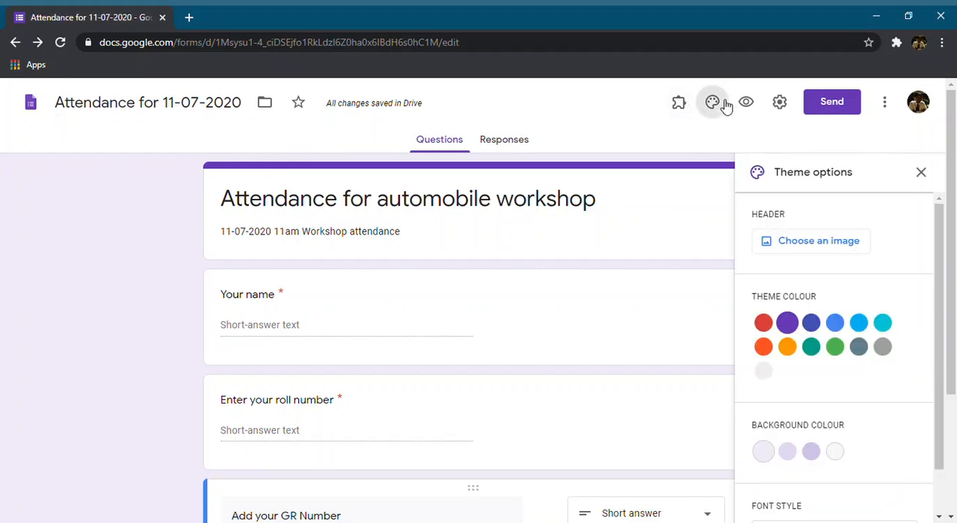
click(766, 324)
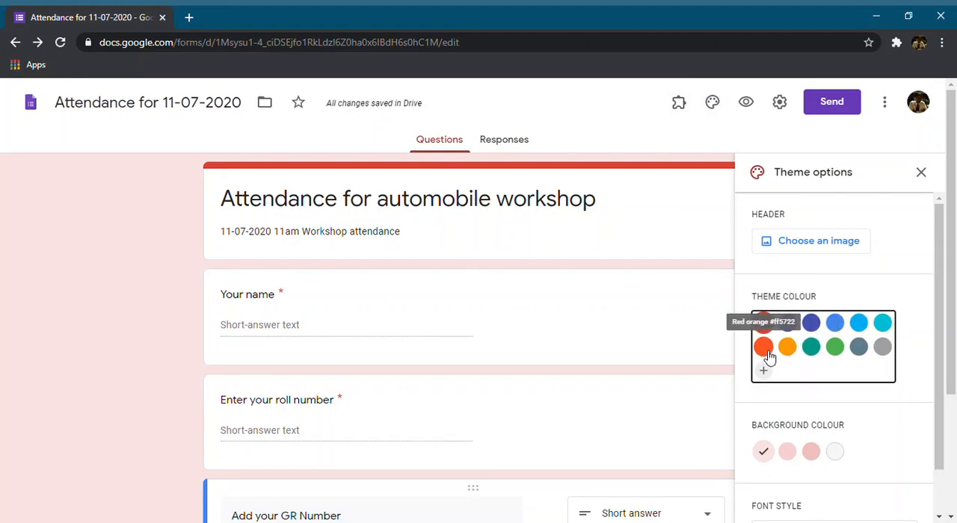
click(764, 348)
click(793, 357)
click(811, 358)
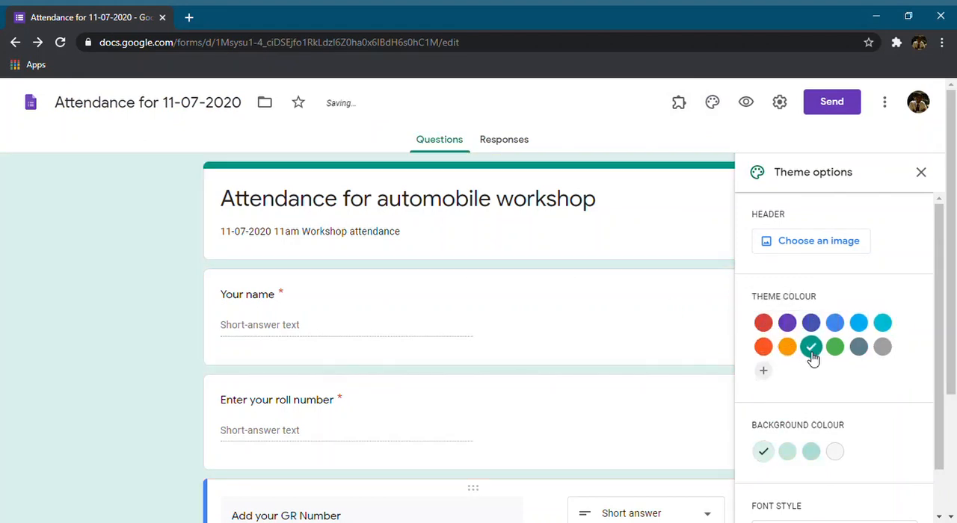
click(837, 350)
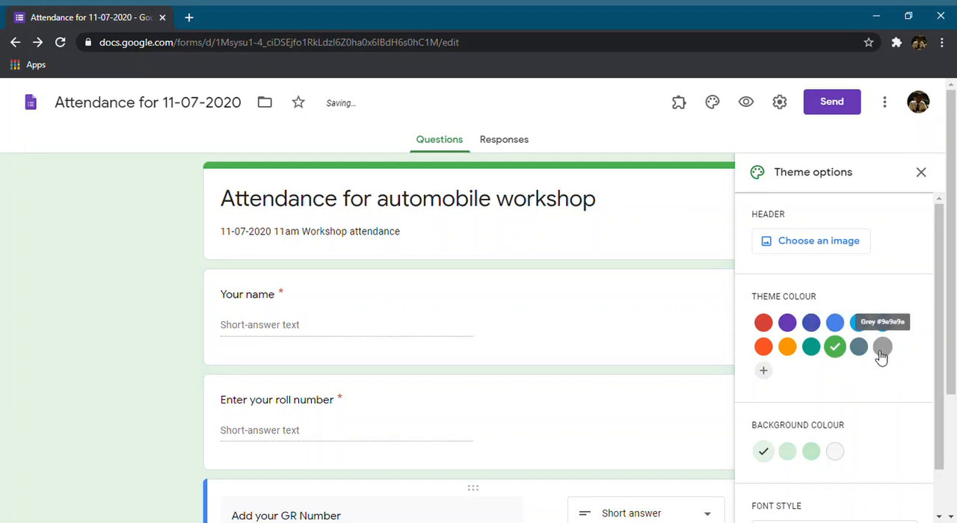
Add a custom dark red to the theme colours and set the theme colour back to purple
click(764, 372)
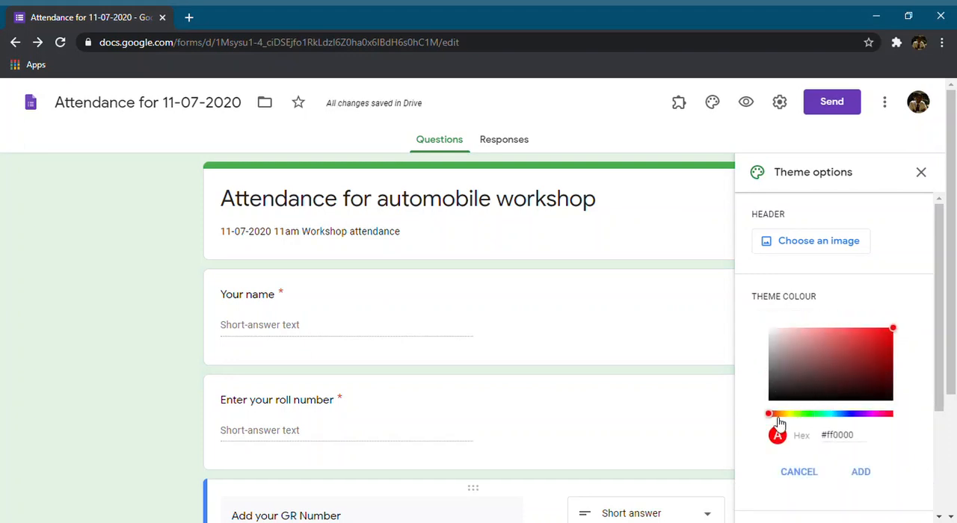
click(844, 358)
click(859, 473)
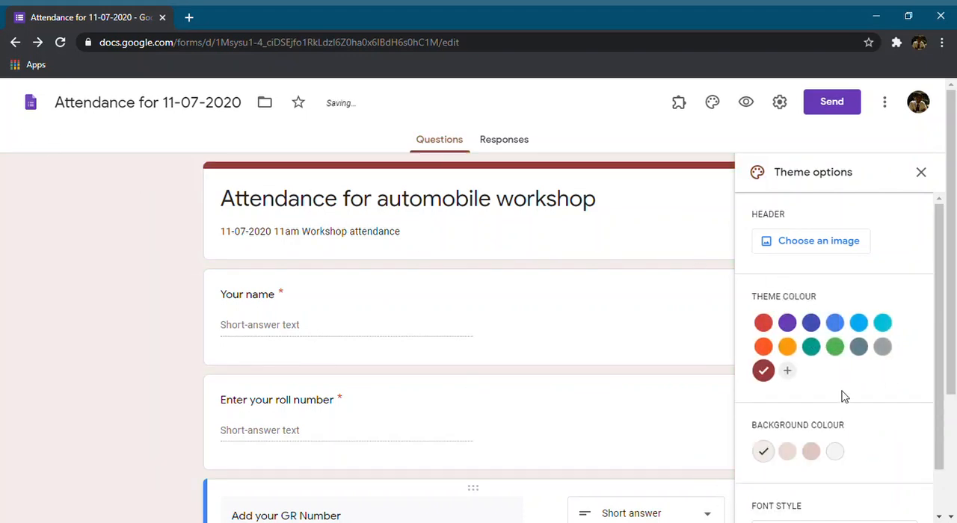
click(787, 325)
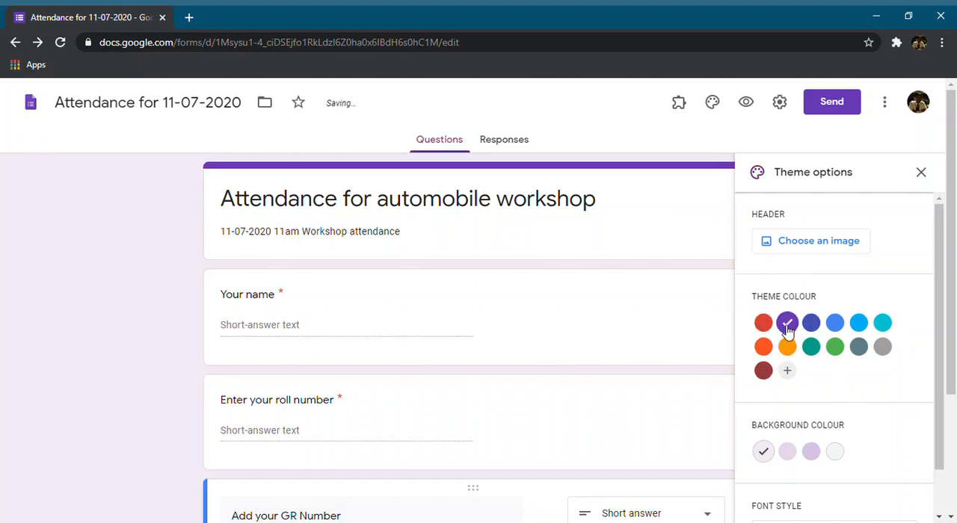
Try the Decorative and Formal font styles and look over the form's questions
scroll(848, 411, down, 2)
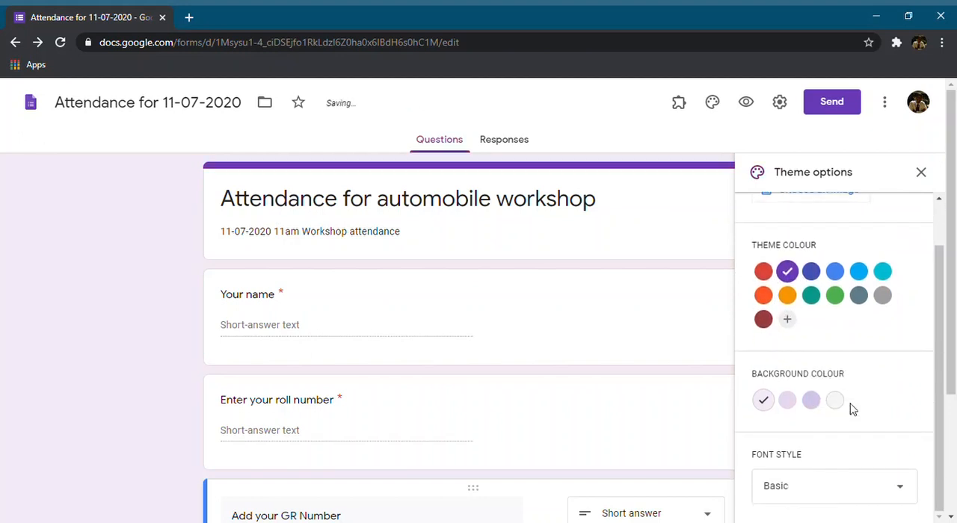
click(891, 497)
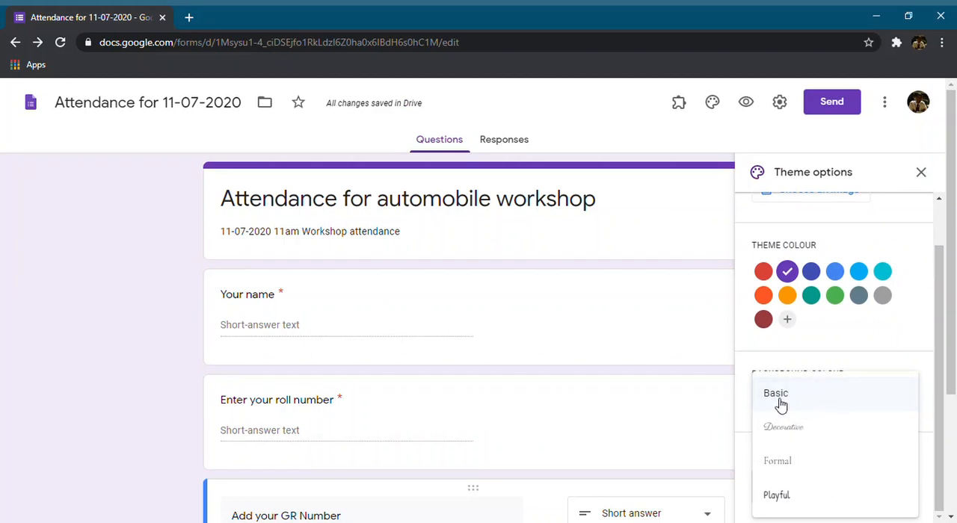
click(793, 436)
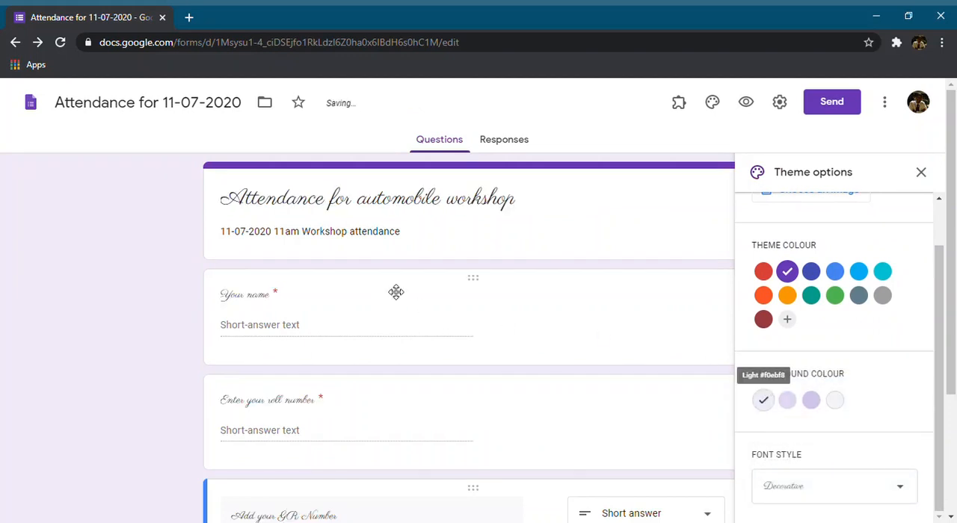
click(782, 487)
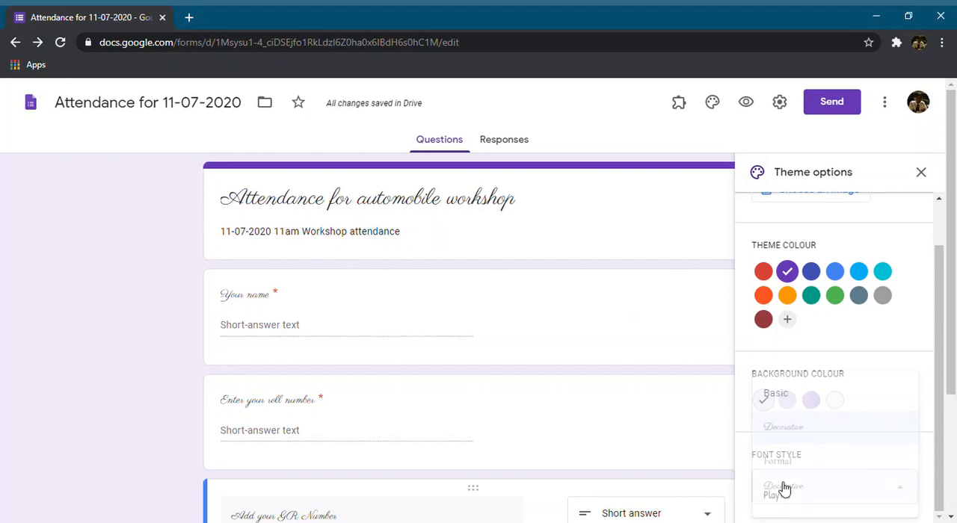
click(802, 472)
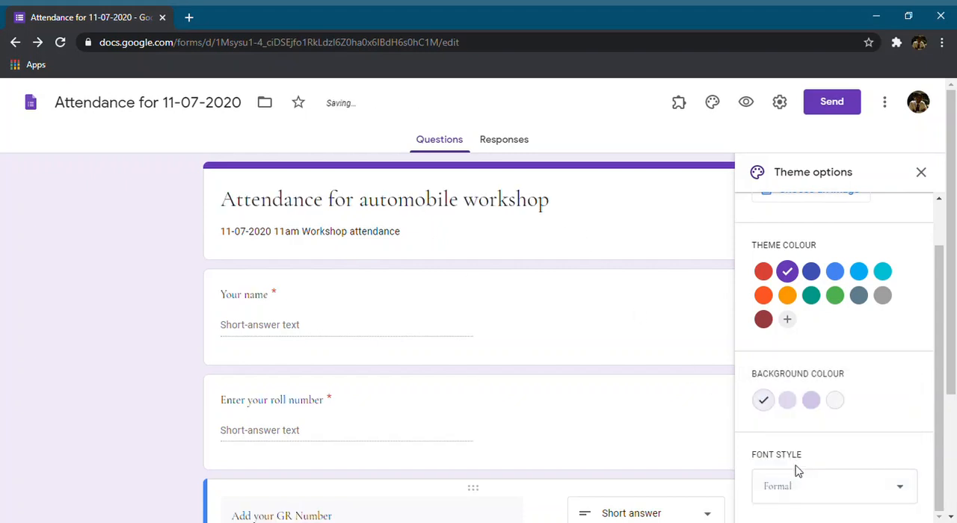
scroll(267, 274, down, 2)
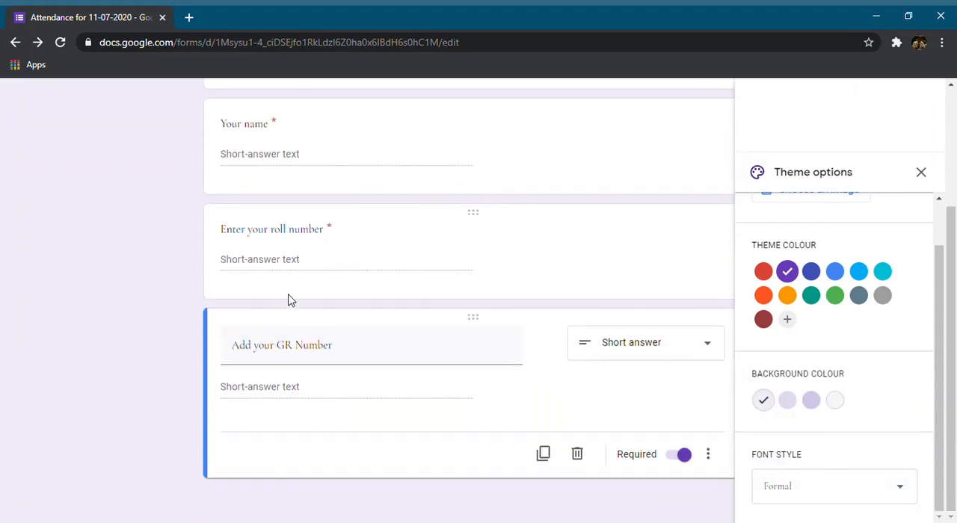
scroll(289, 299, up, 2)
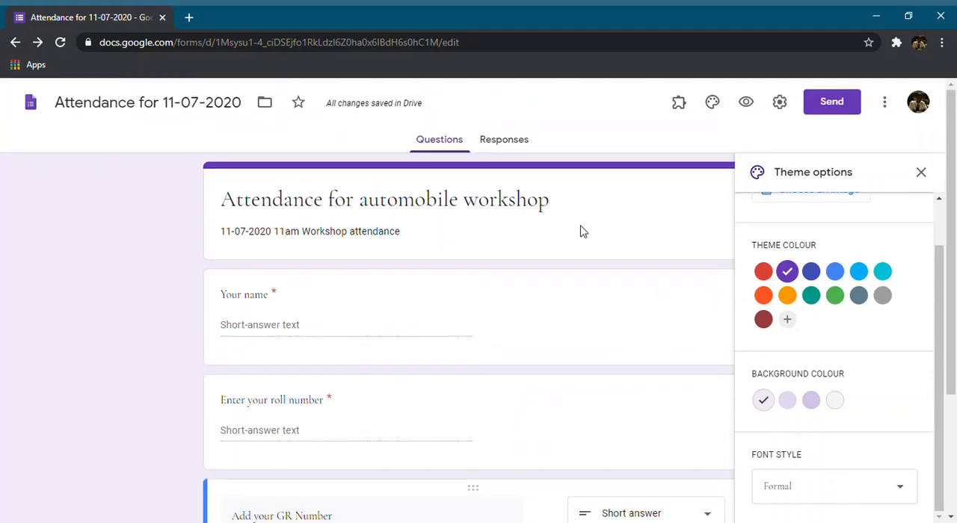
scroll(579, 229, down, 2)
scroll(580, 228, up, 2)
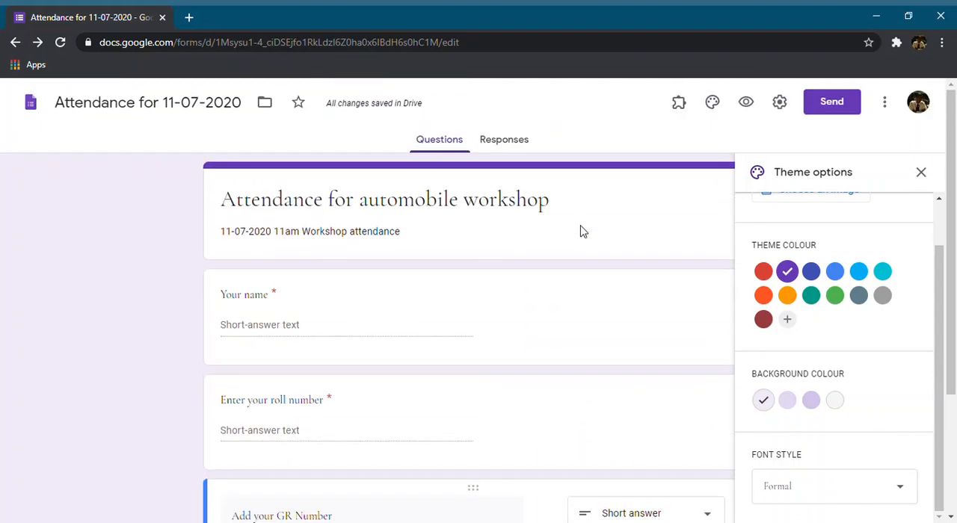
Try the Playful font style and review how the questions look with it
click(784, 490)
click(793, 500)
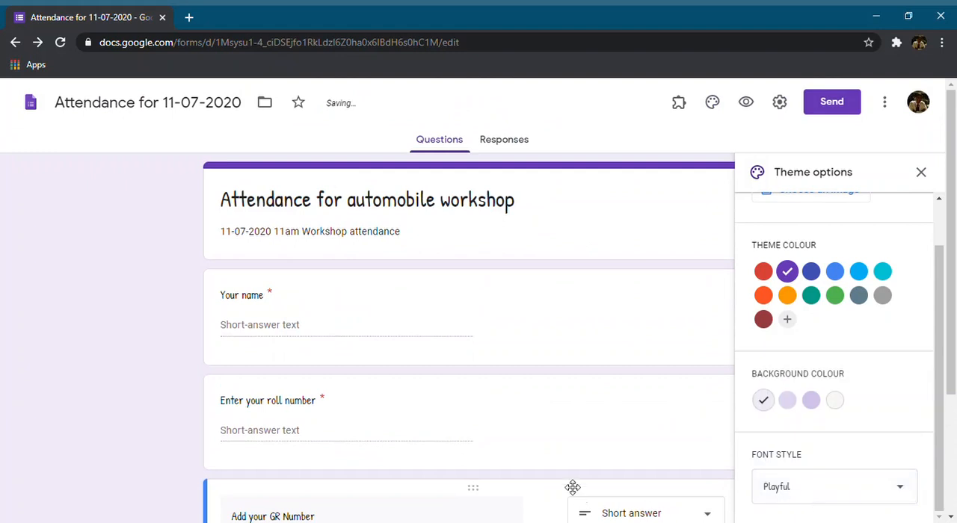
scroll(558, 399, down, 2)
scroll(553, 397, up, 2)
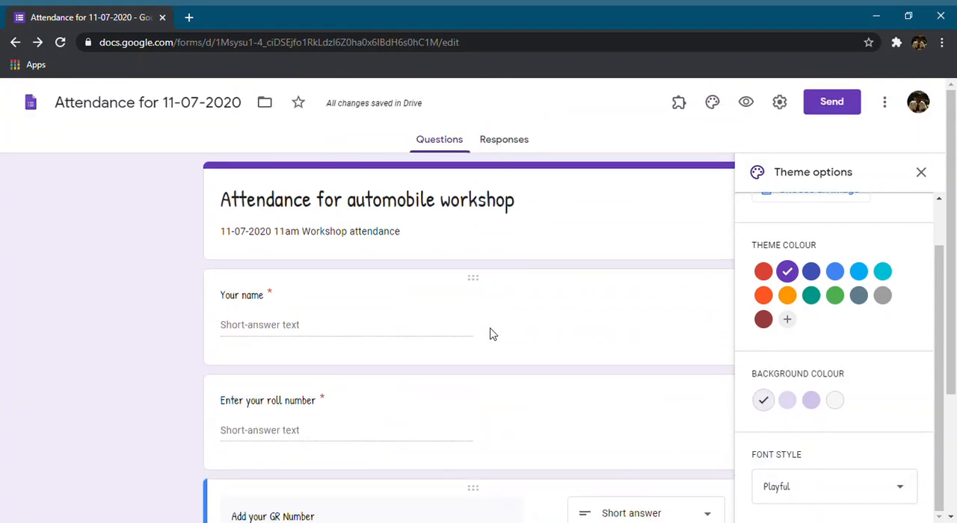
scroll(490, 333, down, 2)
scroll(495, 335, up, 1)
scroll(495, 335, down, 2)
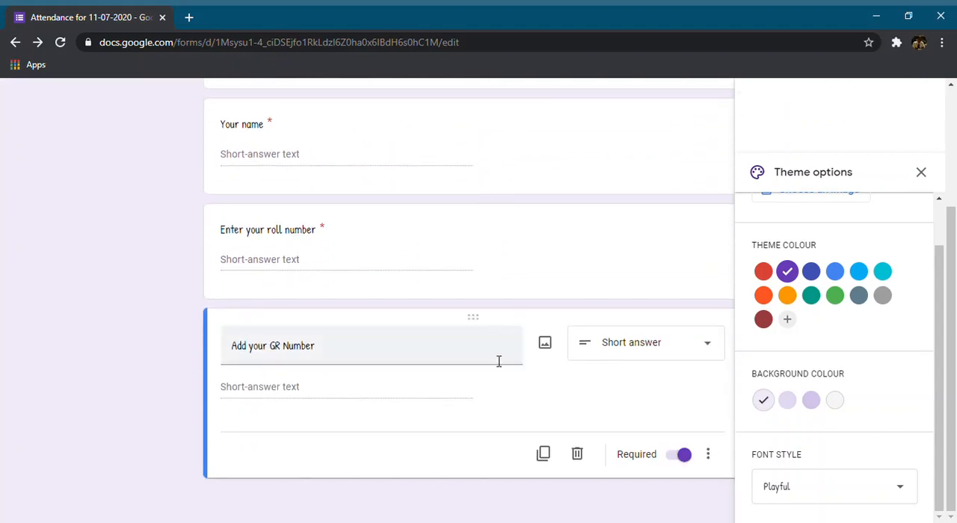
Set the form's font style to Formal
click(800, 488)
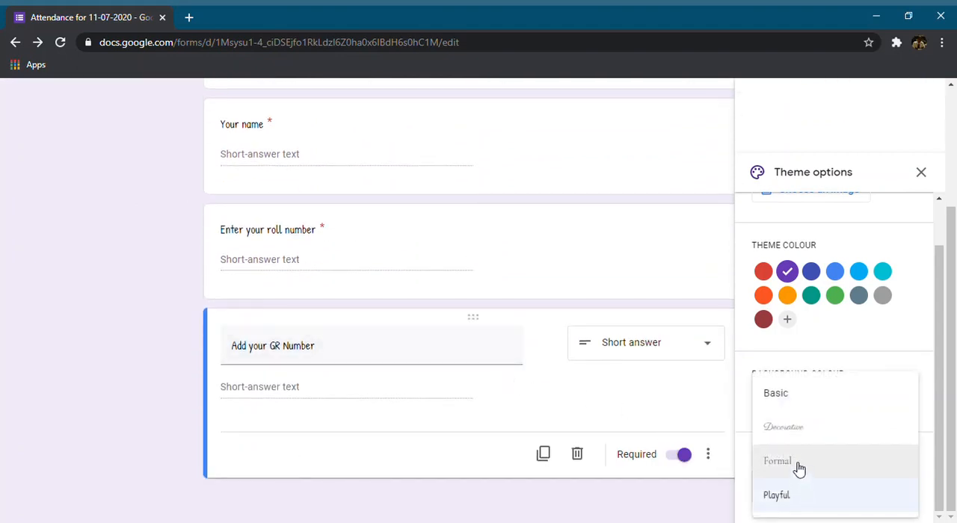
click(799, 468)
scroll(767, 367, up, 2)
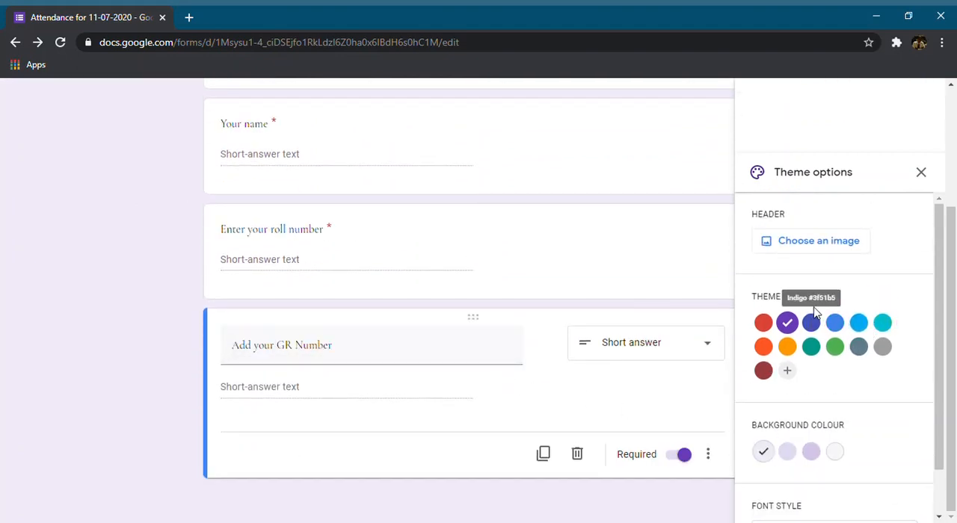
scroll(829, 252, up, 3)
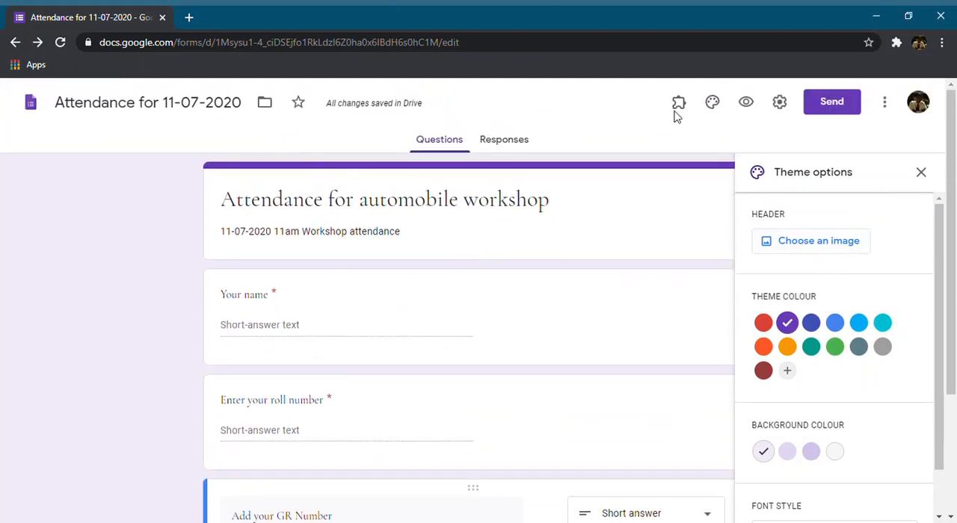
Set the open book with heart-shaped pages from the Work and School themes as the header image and close the theme options
click(792, 249)
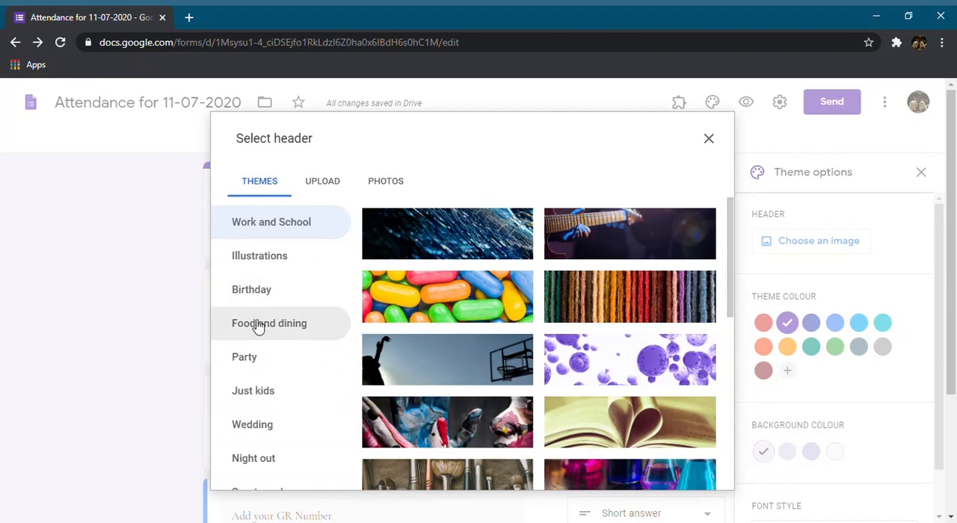
scroll(523, 277, down, 1)
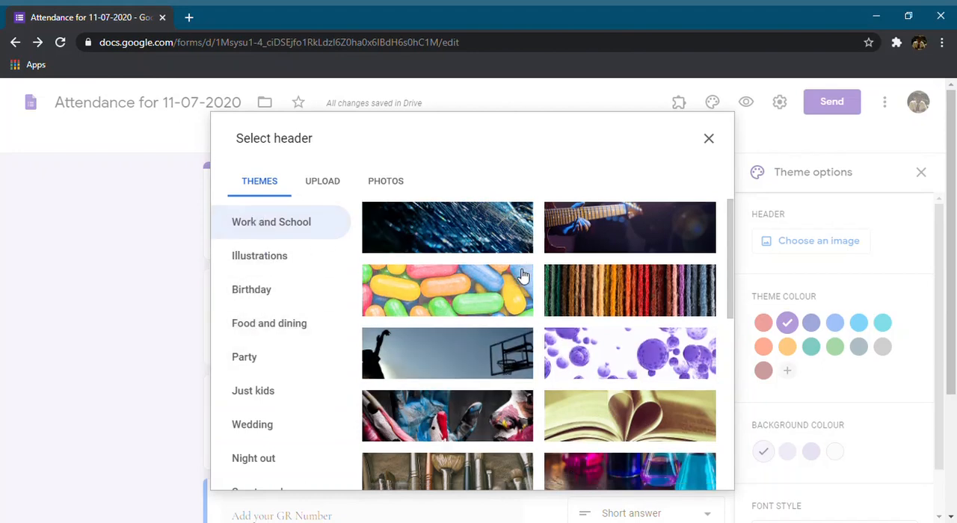
scroll(523, 276, down, 20)
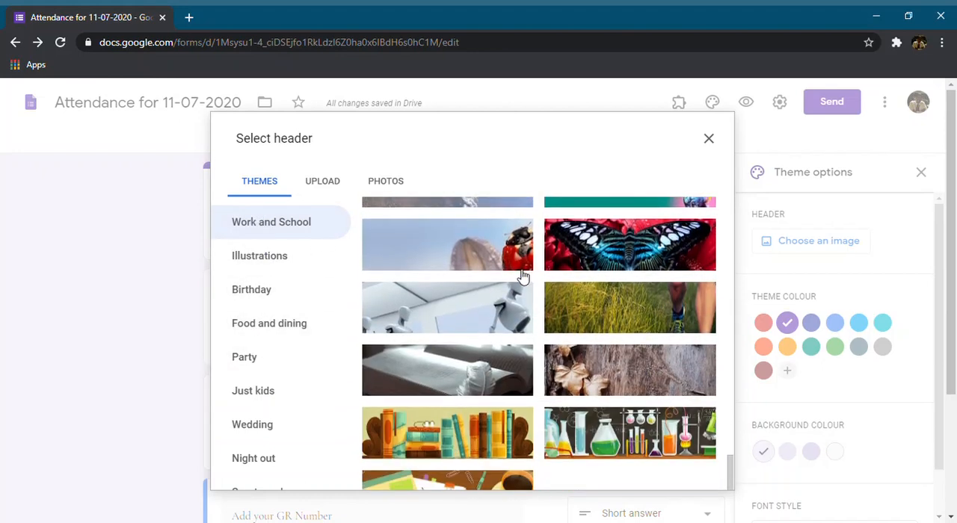
scroll(485, 299, down, 3)
scroll(474, 299, up, 2)
scroll(508, 261, down, 2)
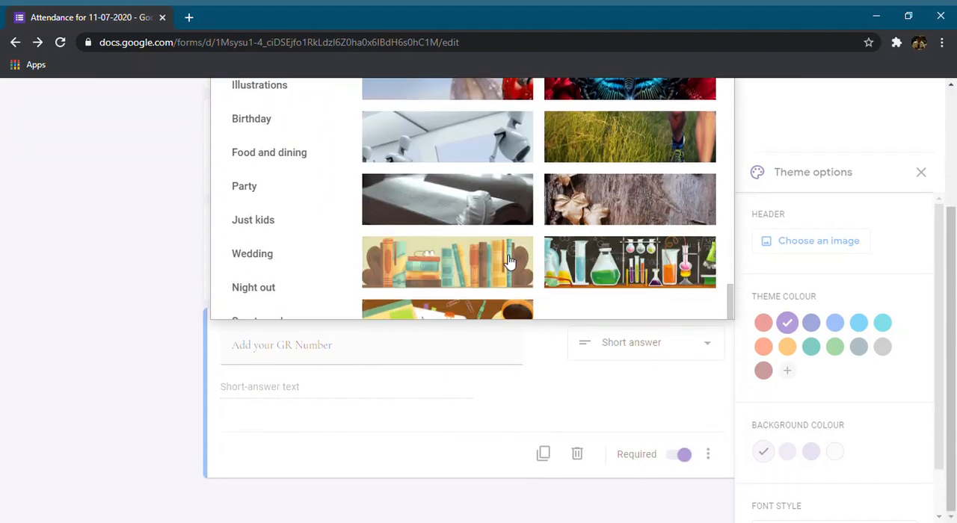
scroll(508, 261, up, 20)
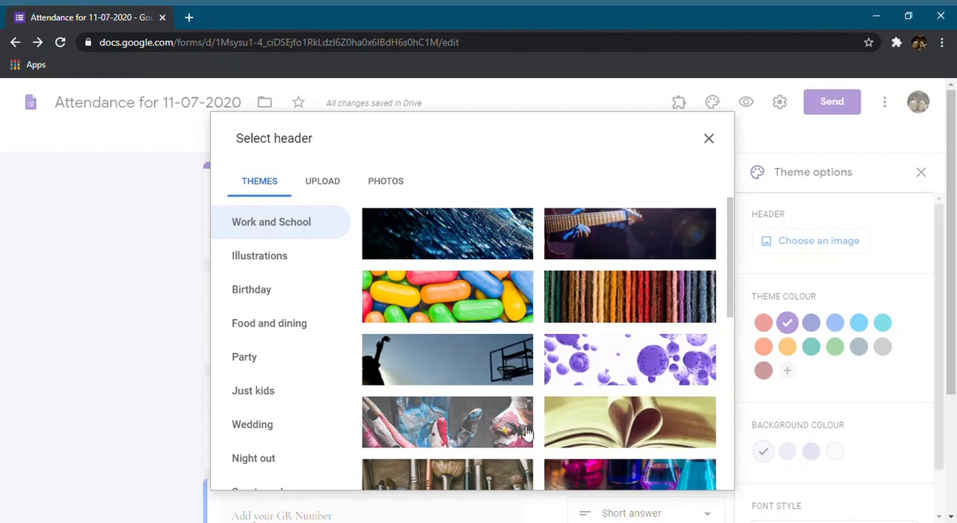
click(628, 420)
click(670, 441)
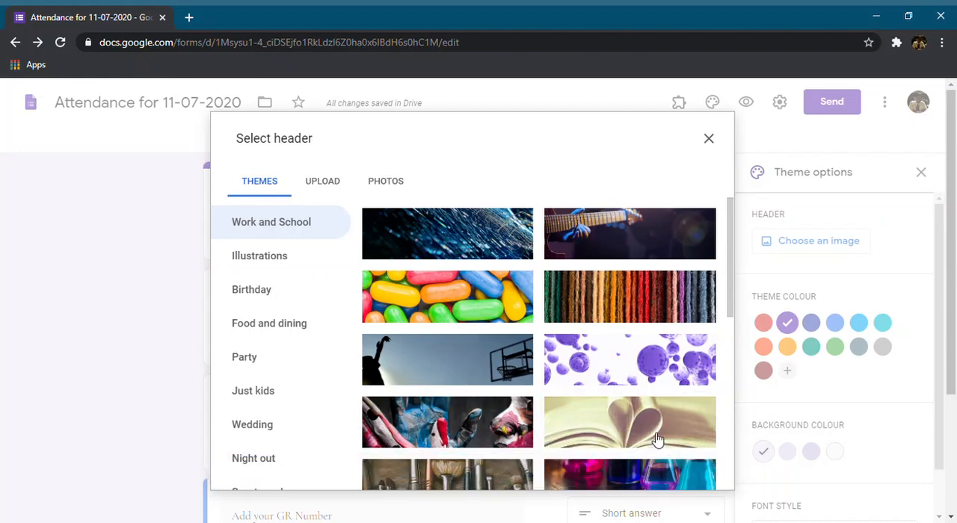
click(657, 441)
click(694, 477)
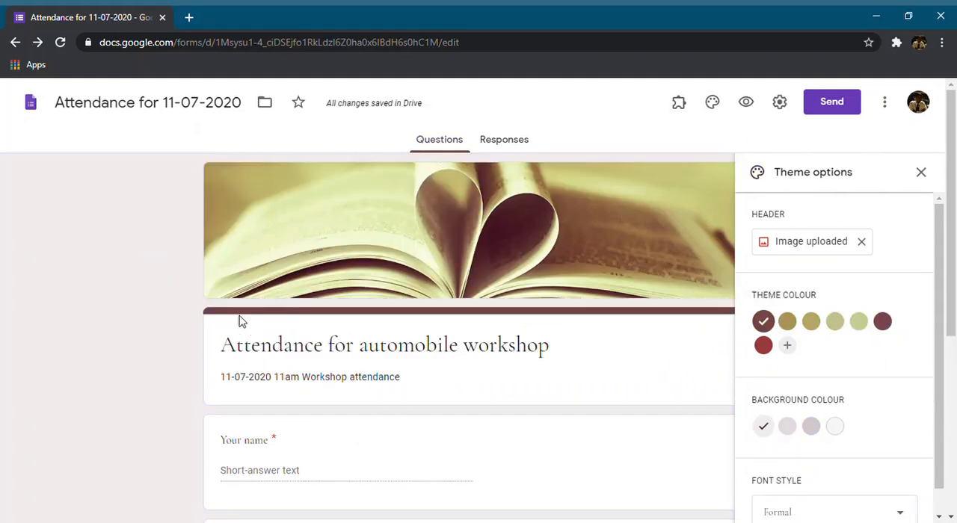
scroll(886, 396, down, 1)
scroll(888, 395, up, 1)
click(922, 174)
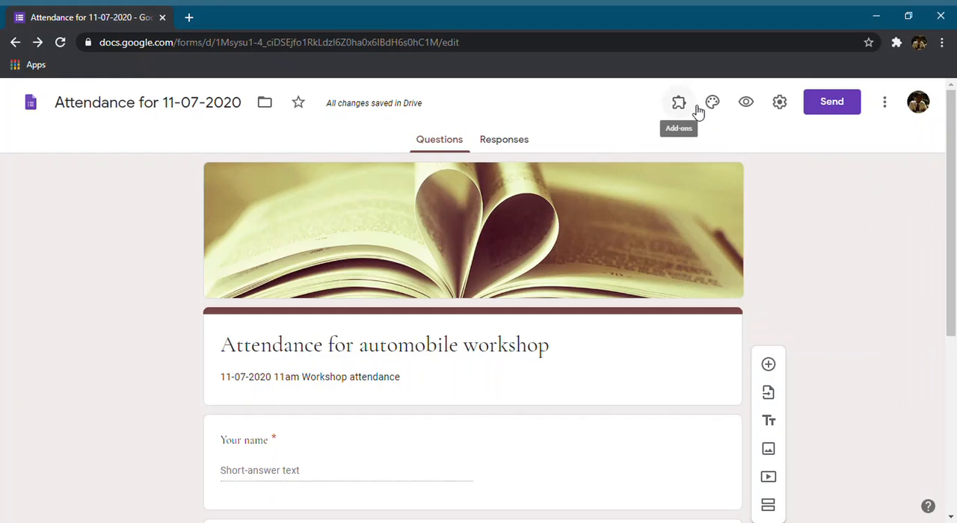
Get the form's sharing link, shorten its URL and copy it
click(825, 118)
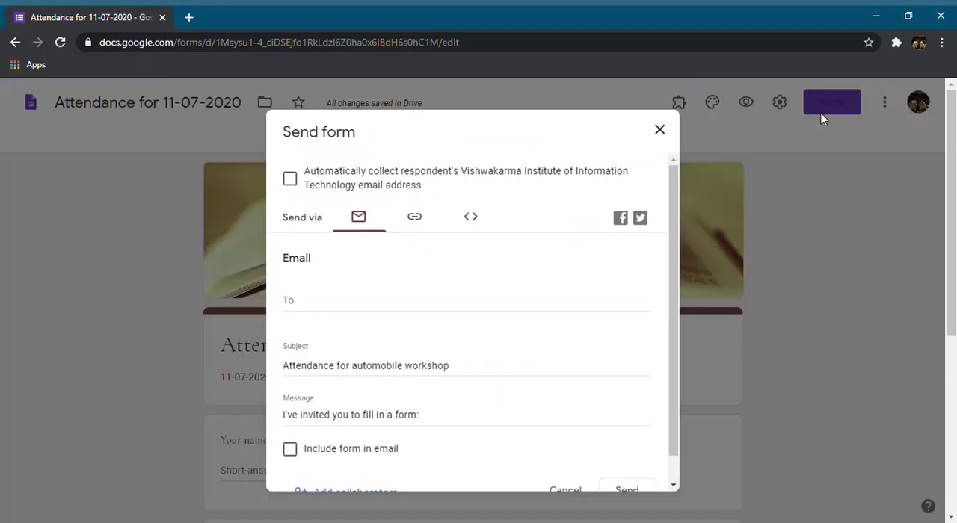
click(302, 312)
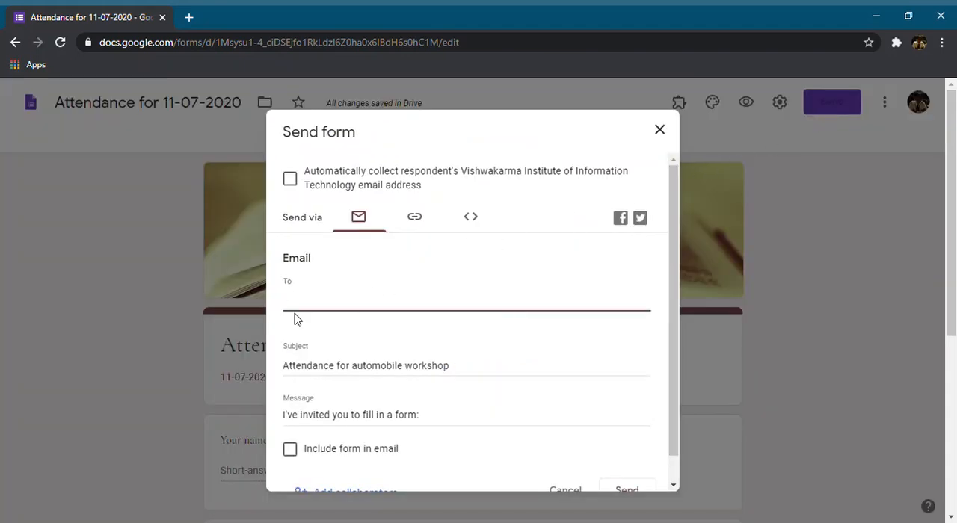
click(416, 220)
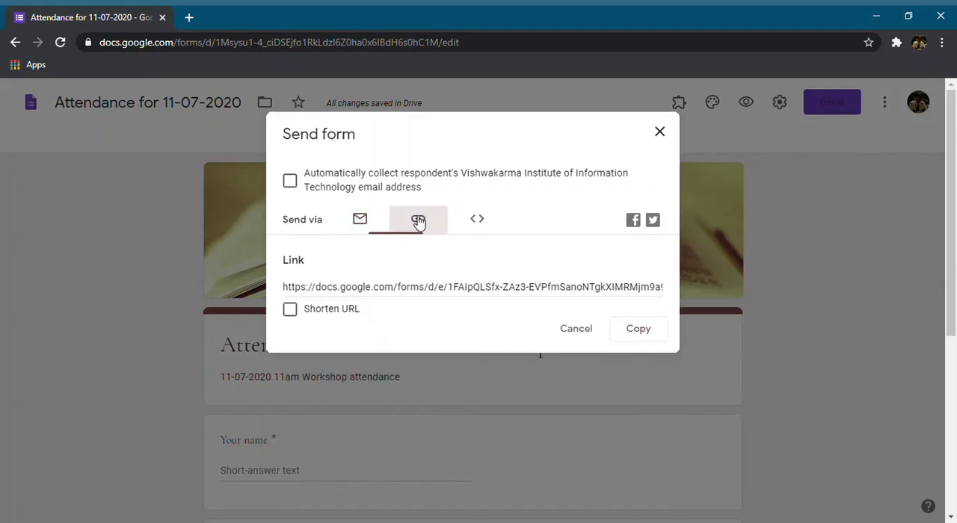
click(546, 294)
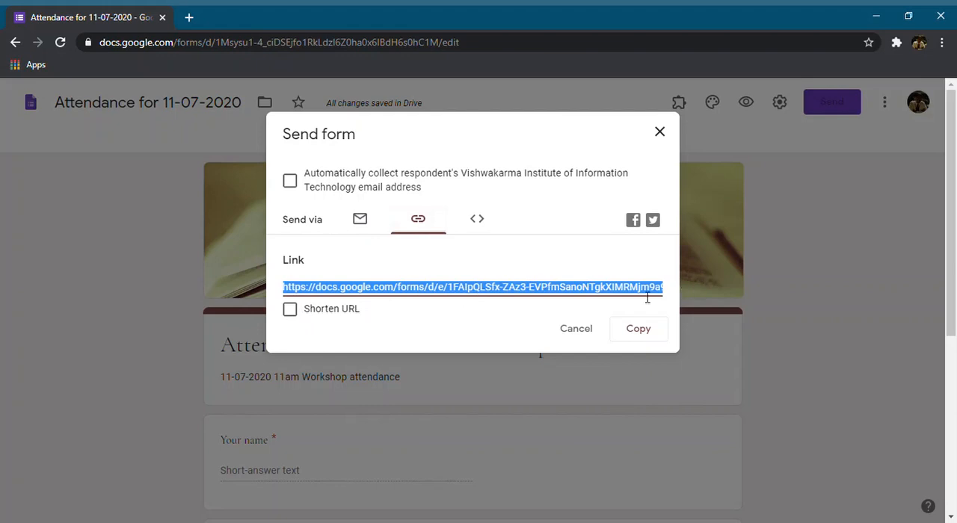
click(292, 317)
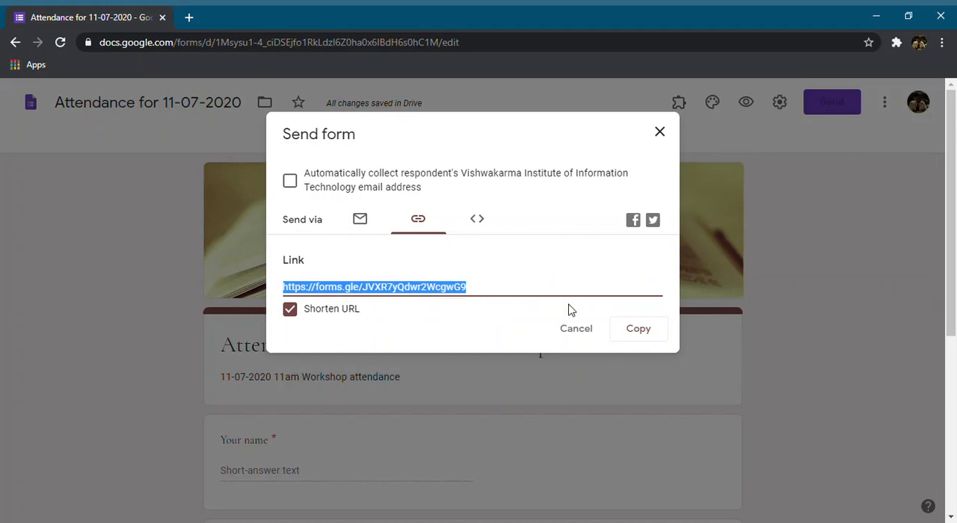
click(656, 334)
Try the email sending options with the form included in the message, and cancel without sending
click(362, 220)
scroll(380, 367, down, 1)
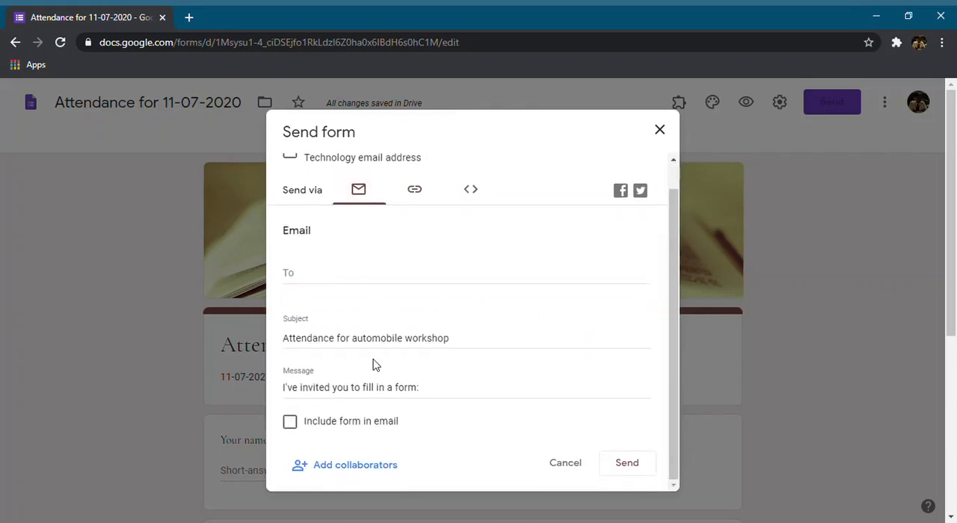
click(296, 433)
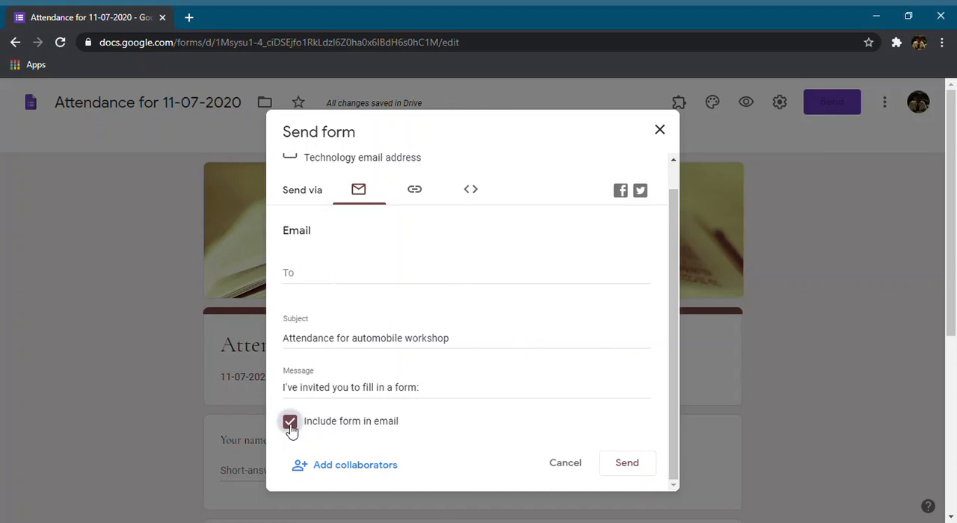
scroll(404, 329, down, 3)
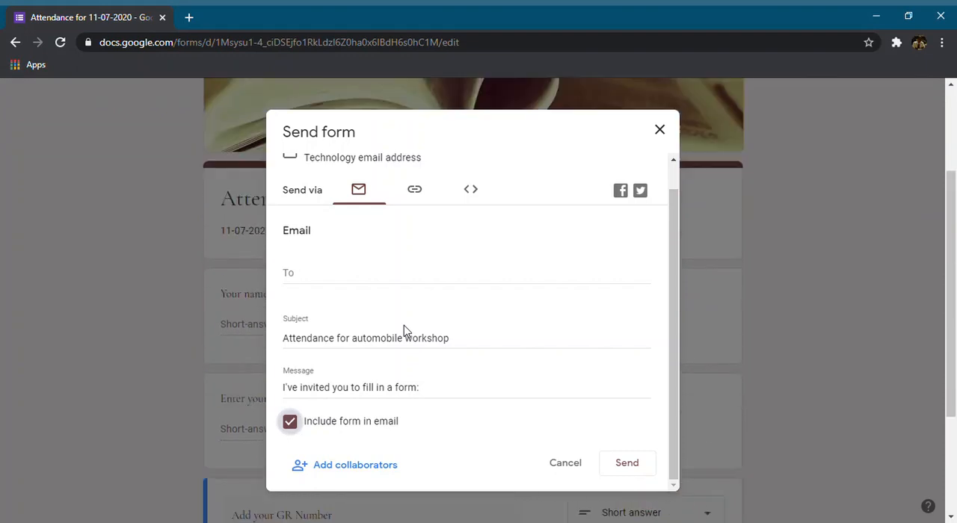
scroll(404, 329, up, 3)
scroll(352, 246, up, 2)
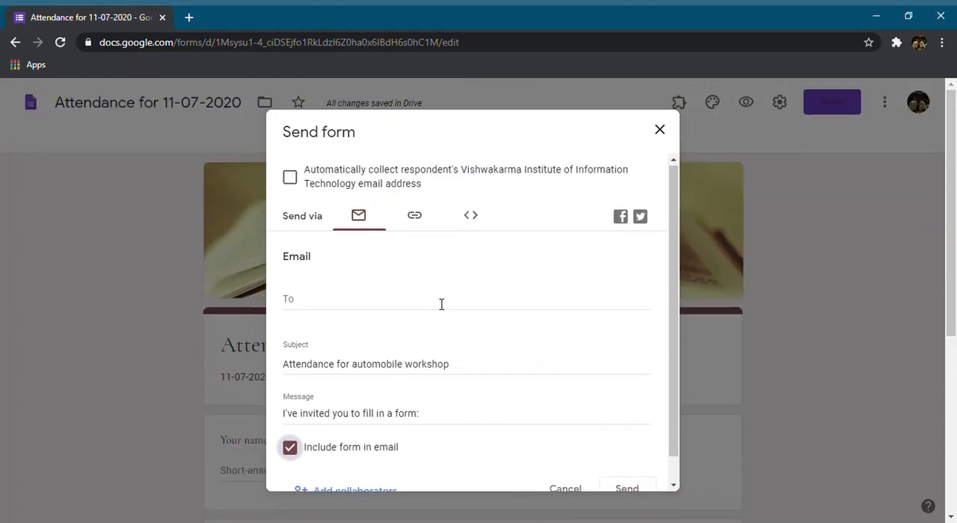
scroll(441, 292, down, 2)
scroll(523, 388, up, 2)
scroll(538, 455, down, 1)
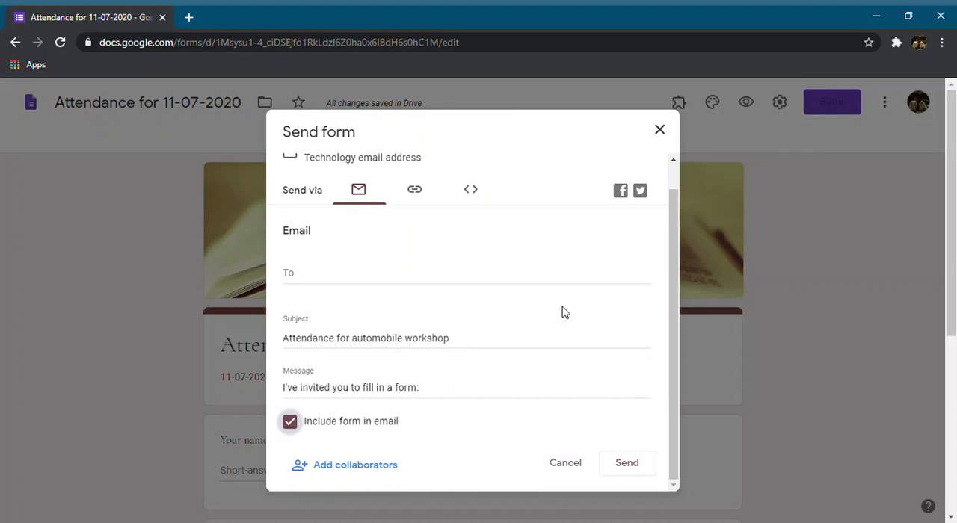
click(574, 464)
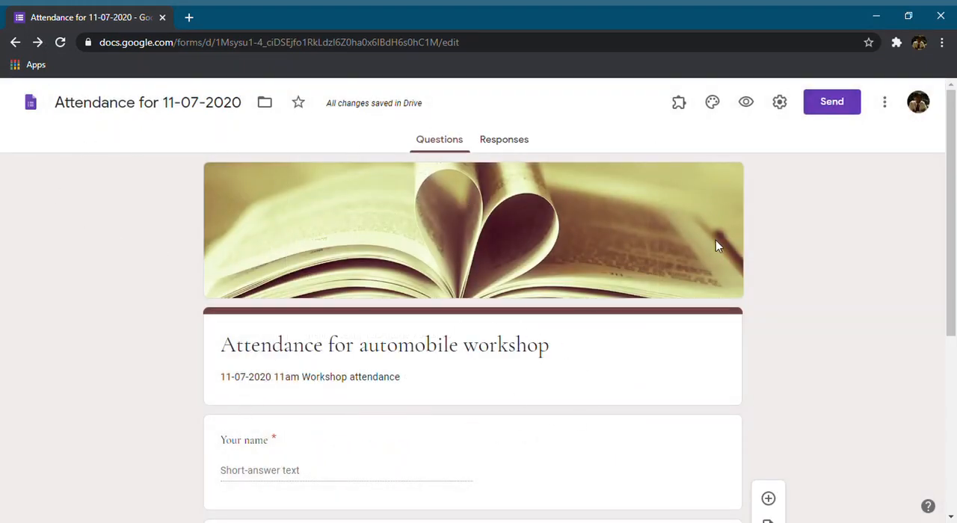
Preview the form as a respondent and look over its header and questions
click(746, 103)
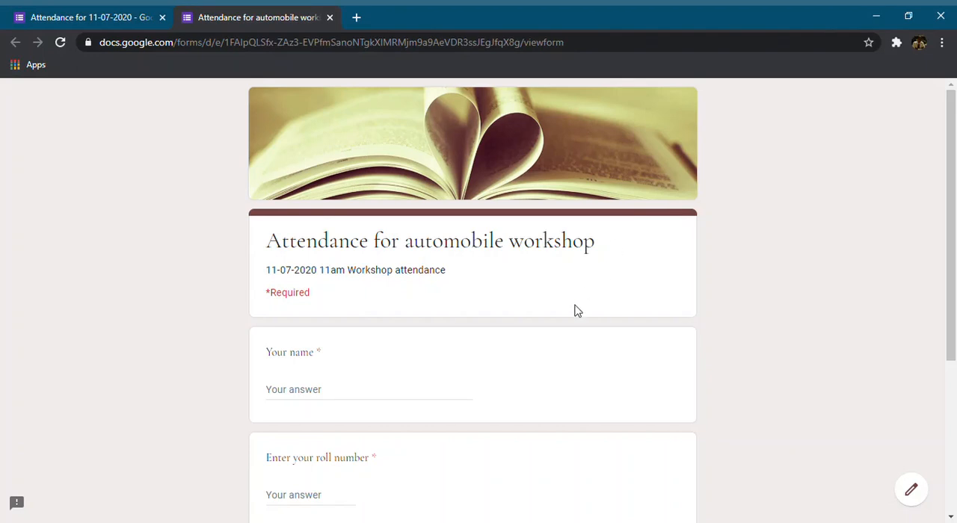
scroll(344, 246, down, 3)
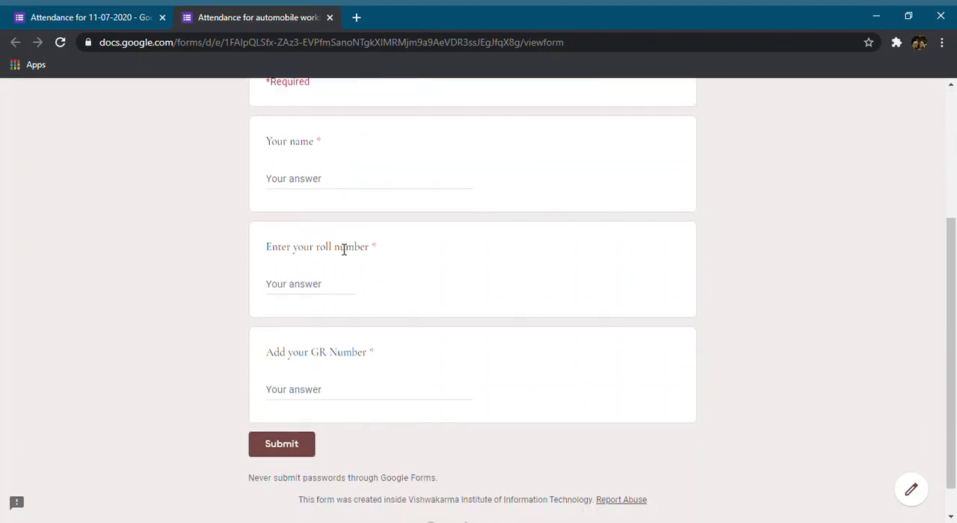
scroll(343, 246, up, 2)
scroll(344, 250, down, 2)
Fill in the respondent's name, roll number and GR number in the previewed form and submit the response
click(334, 189)
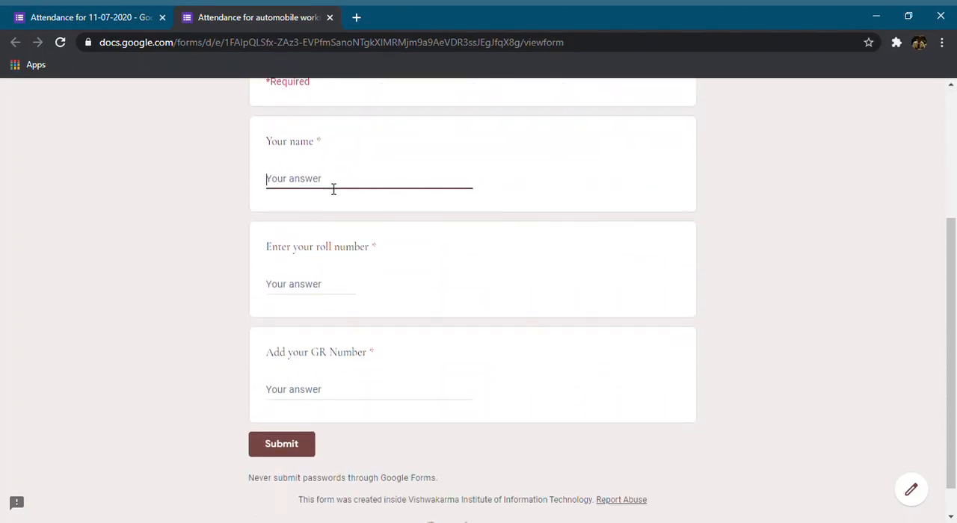
key(Tab)
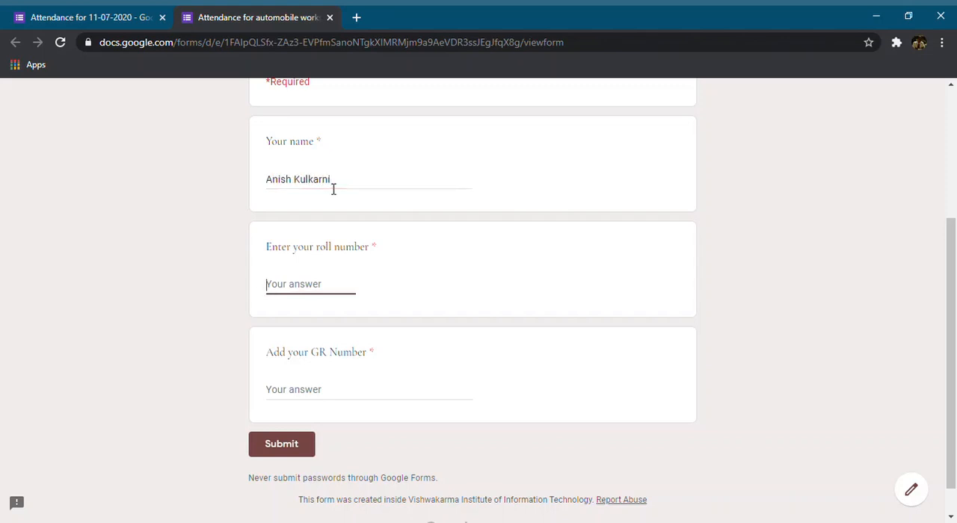
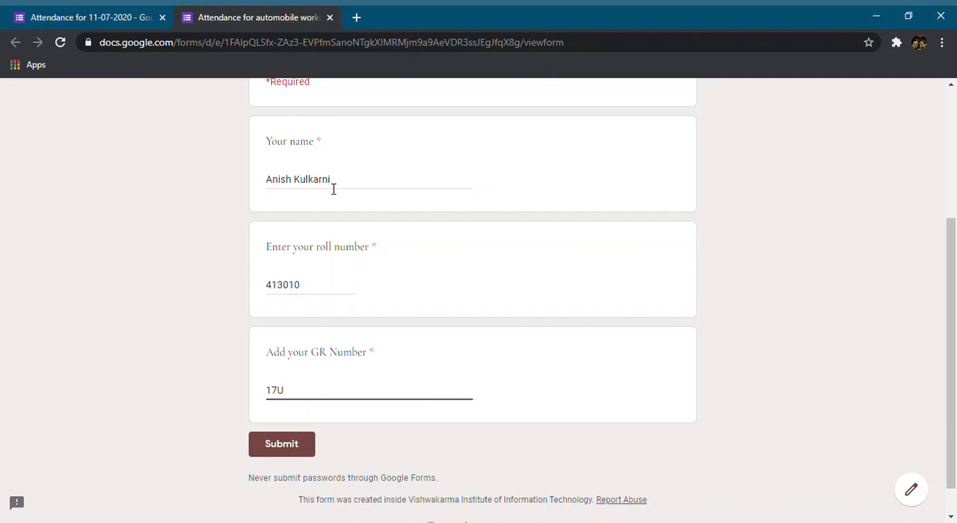
click(277, 454)
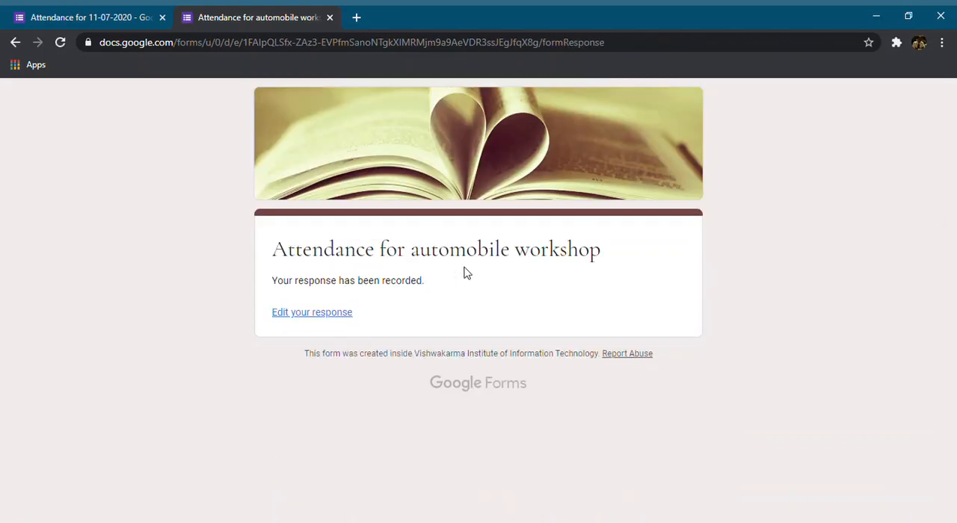
Reopen the submitted response for editing, check its answers and submit it again
click(310, 317)
scroll(314, 333, down, 4)
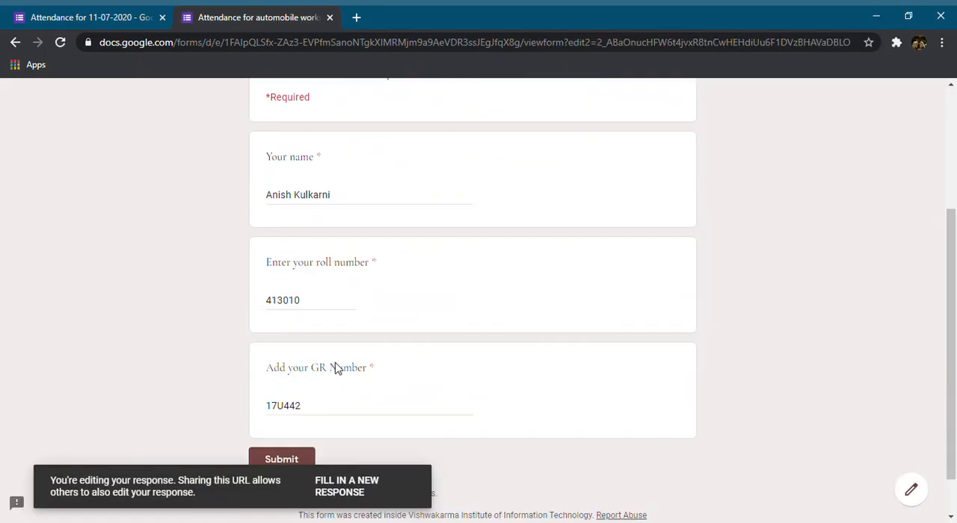
click(306, 407)
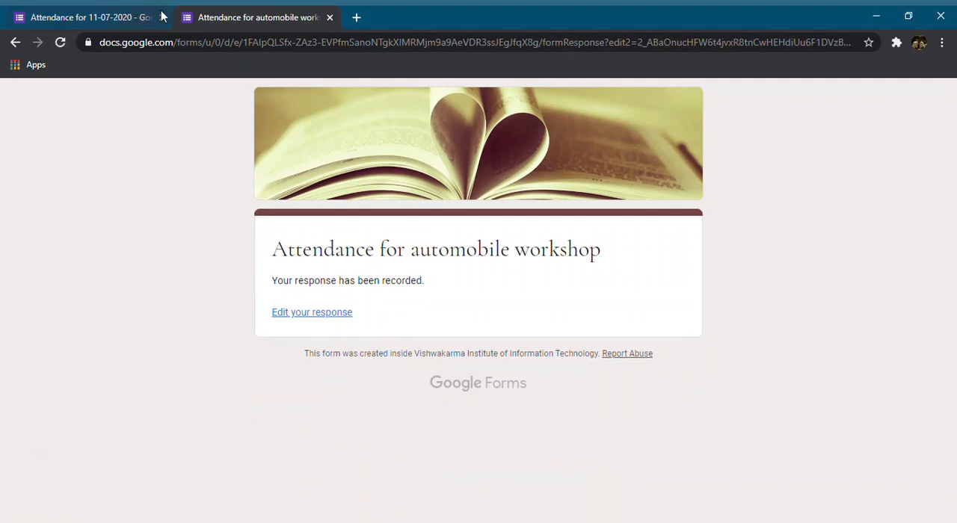
Return to the form editor and examine the response summary for all three questions
click(103, 18)
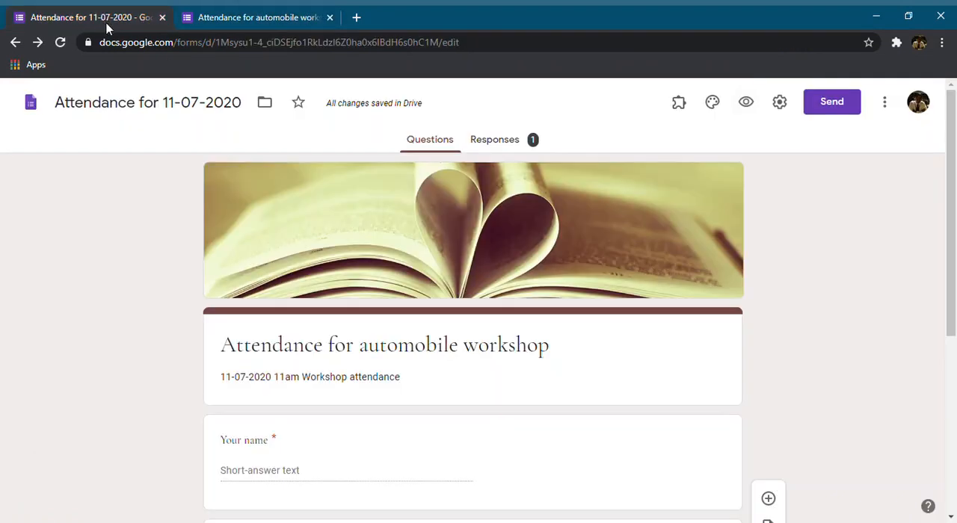
click(500, 148)
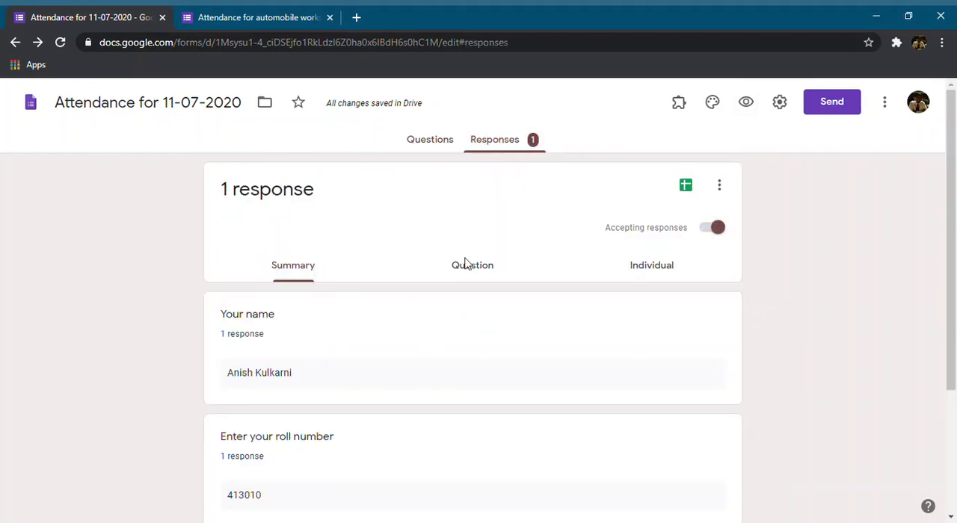
scroll(305, 402, down, 3)
scroll(349, 461, up, 3)
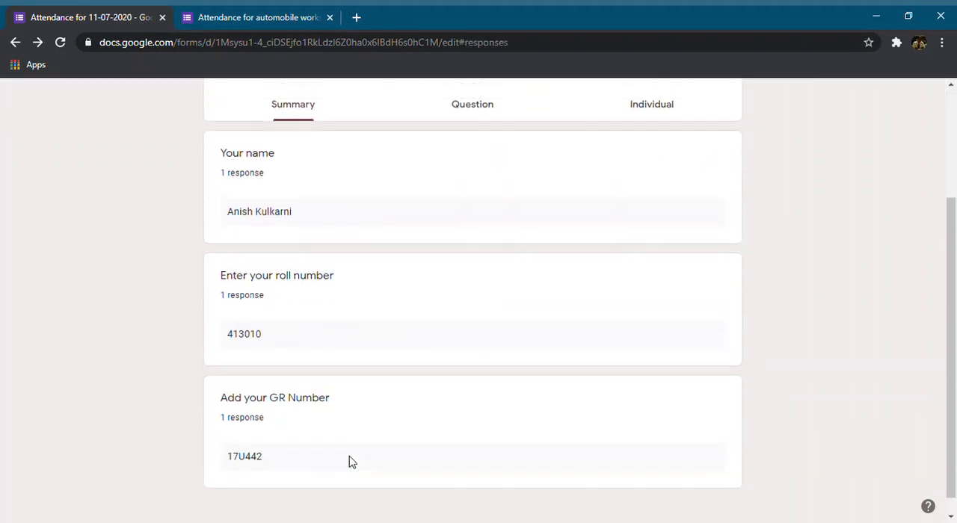
scroll(246, 382, down, 3)
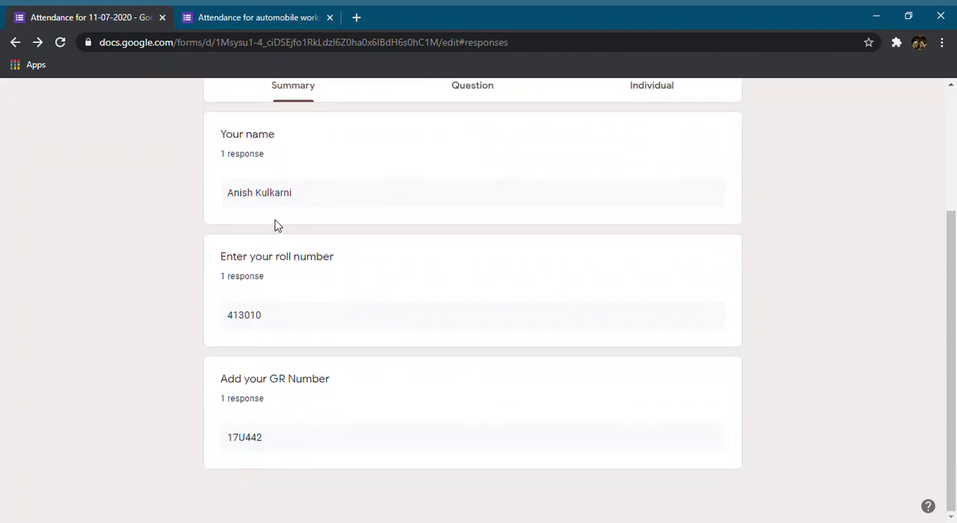
scroll(362, 417, up, 3)
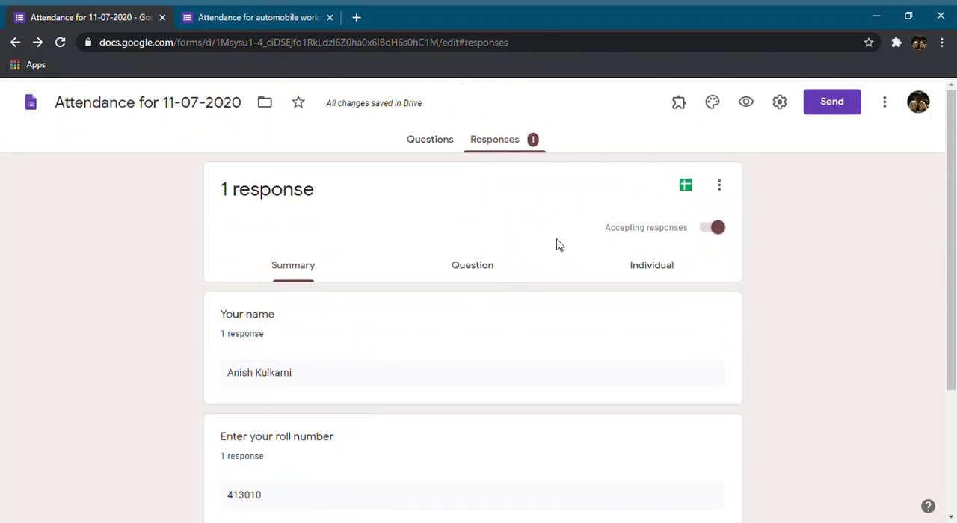
Create the new spreadsheet "Attendance for 11-07-2020 (Responses)" for the form's responses and select the first response's timestamp
click(687, 188)
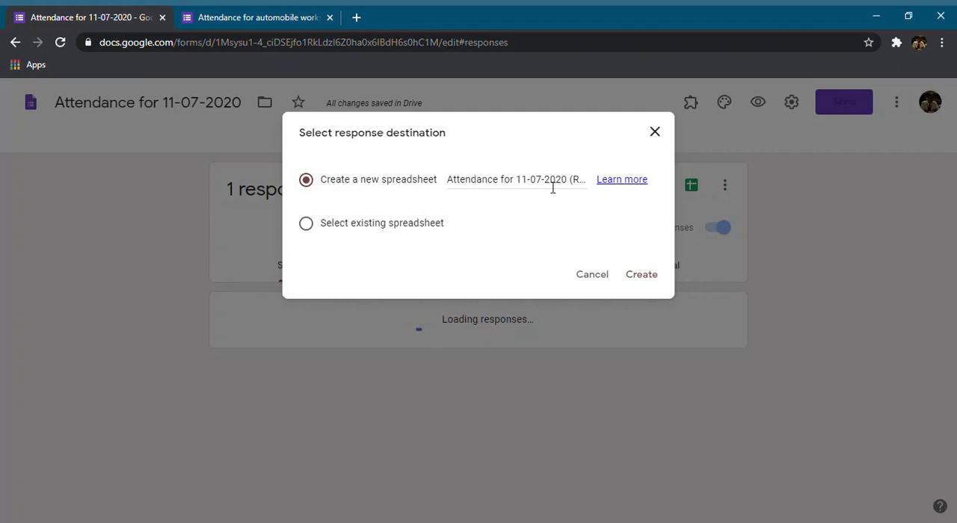
click(635, 276)
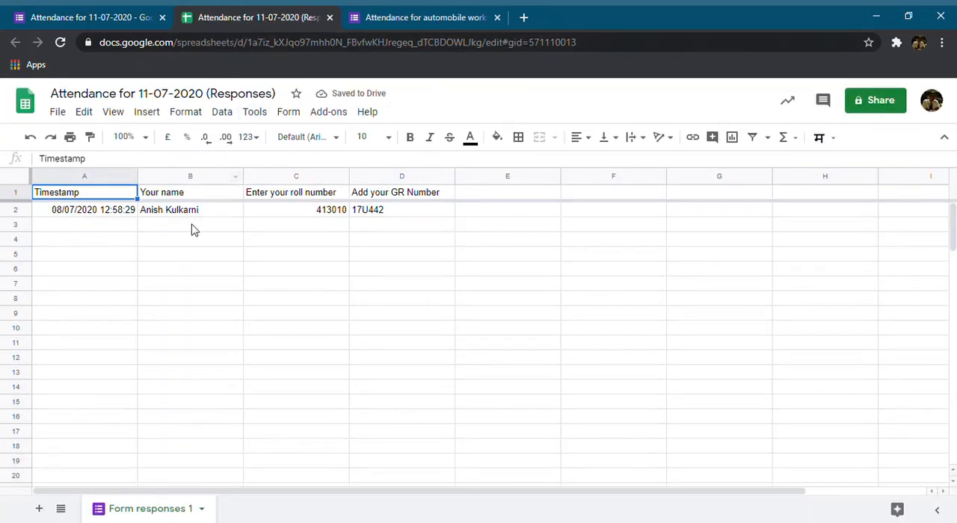
click(97, 216)
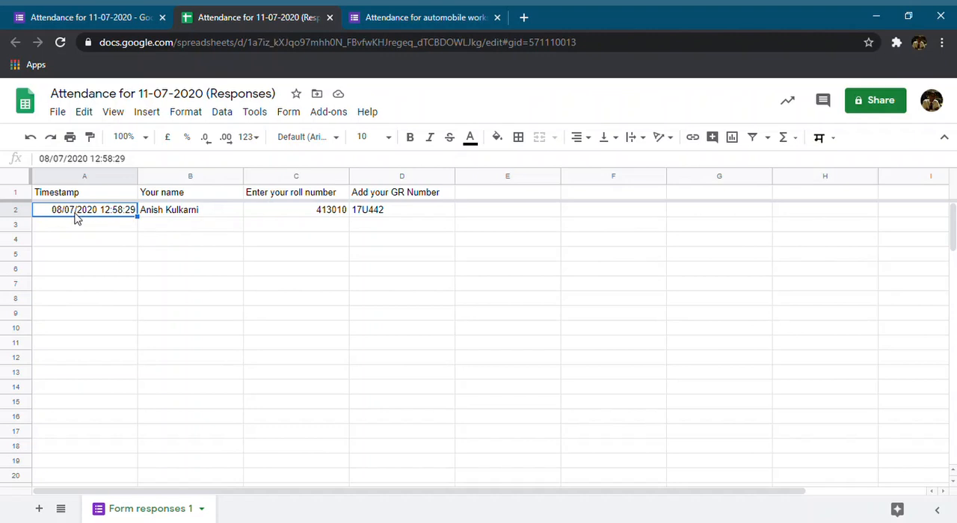
Check the first response's timestamp, name, roll number and GR number in the responses spreadsheet
click(163, 213)
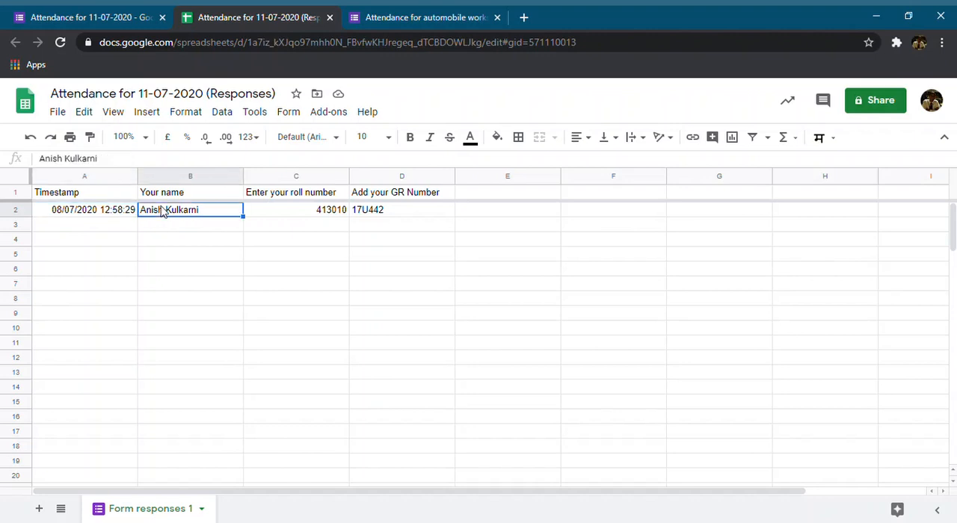
click(97, 216)
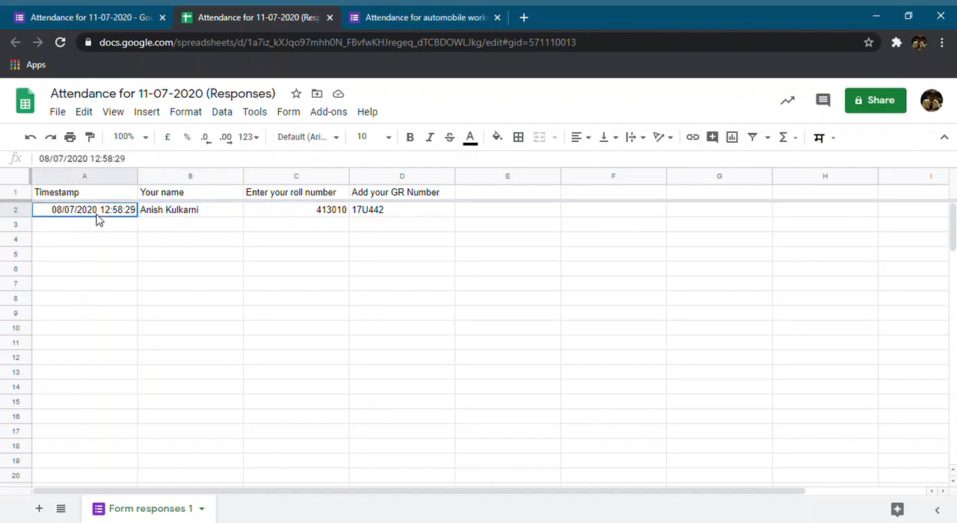
click(178, 217)
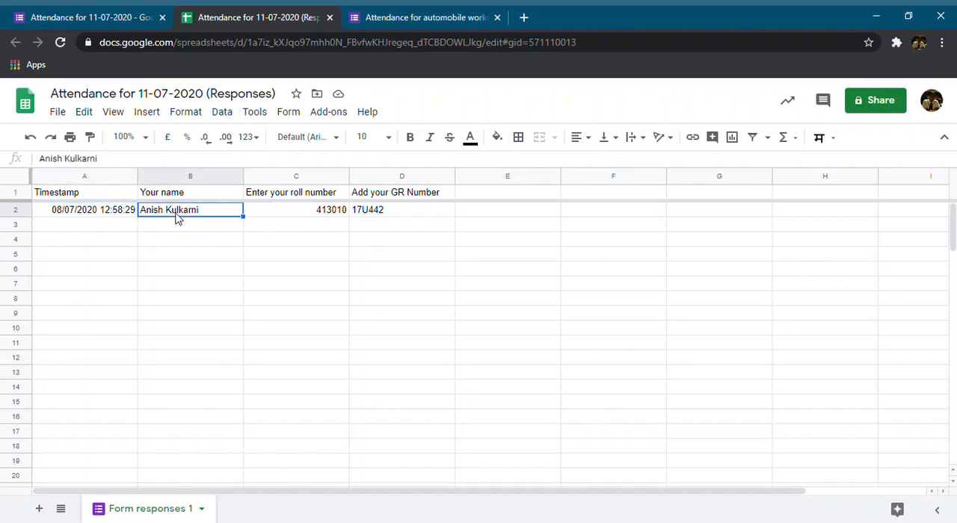
click(273, 214)
click(430, 204)
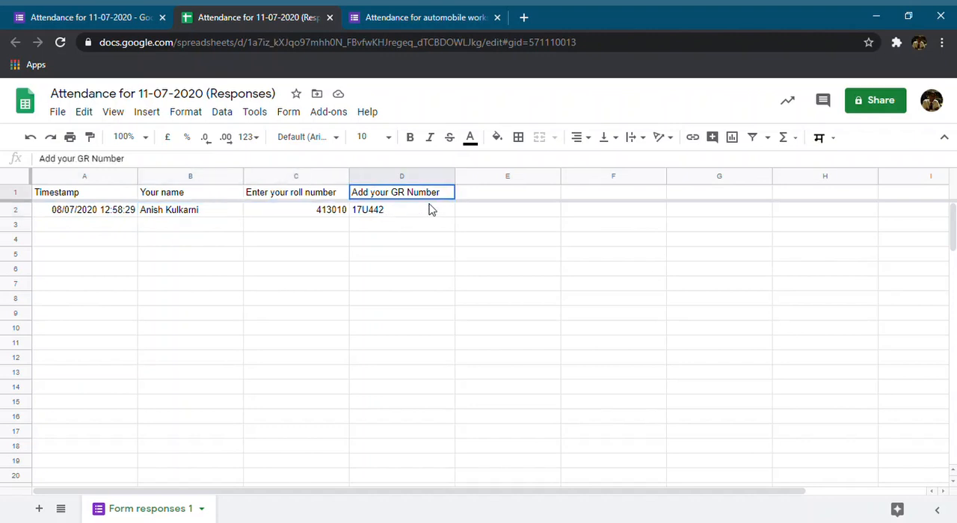
click(430, 212)
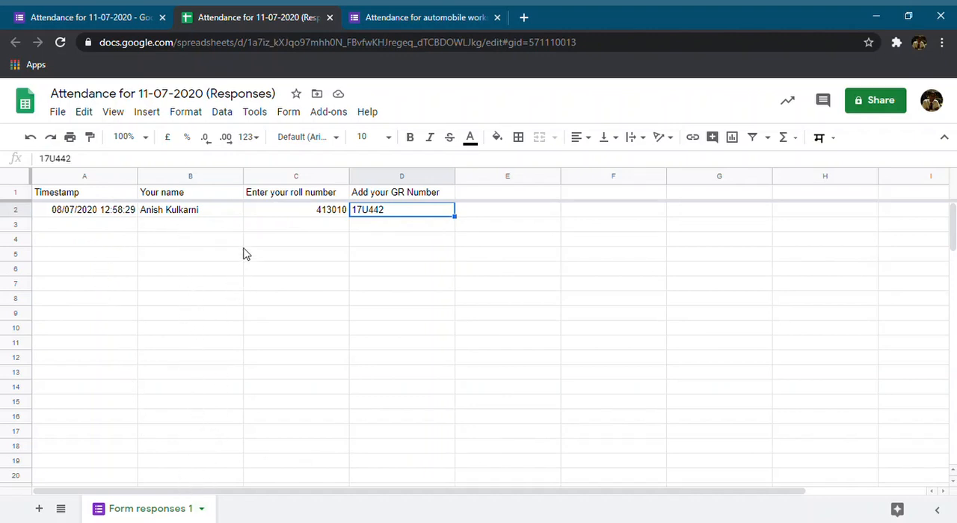
Return to the form editor, view the individual response and go back to the response summary
click(148, 12)
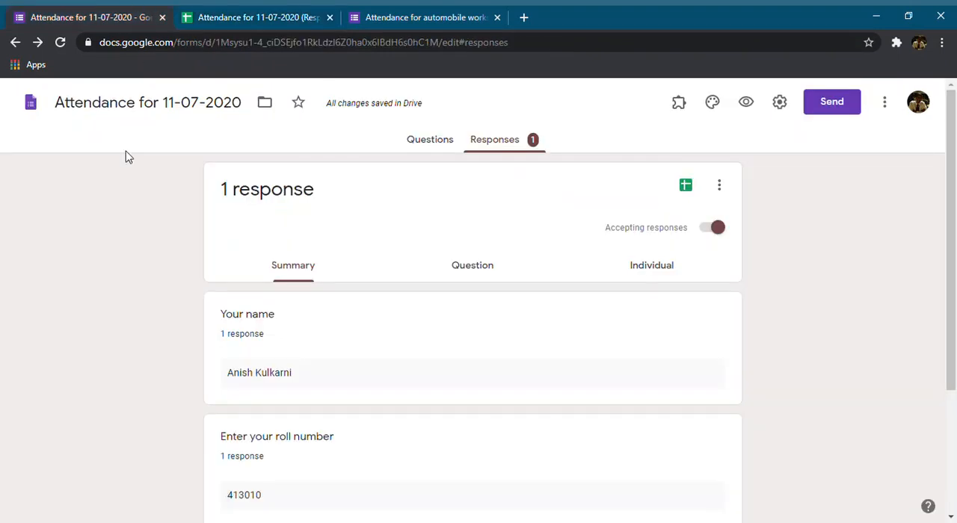
click(650, 270)
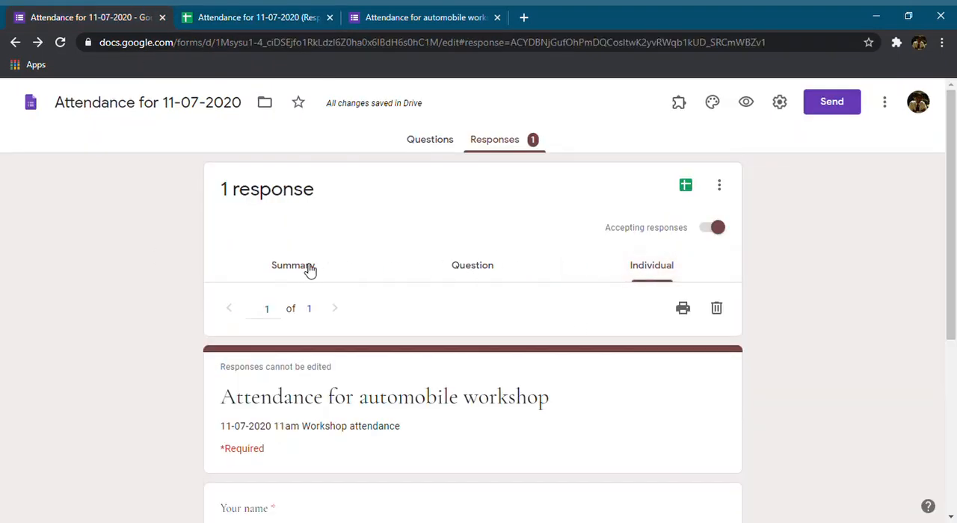
click(309, 270)
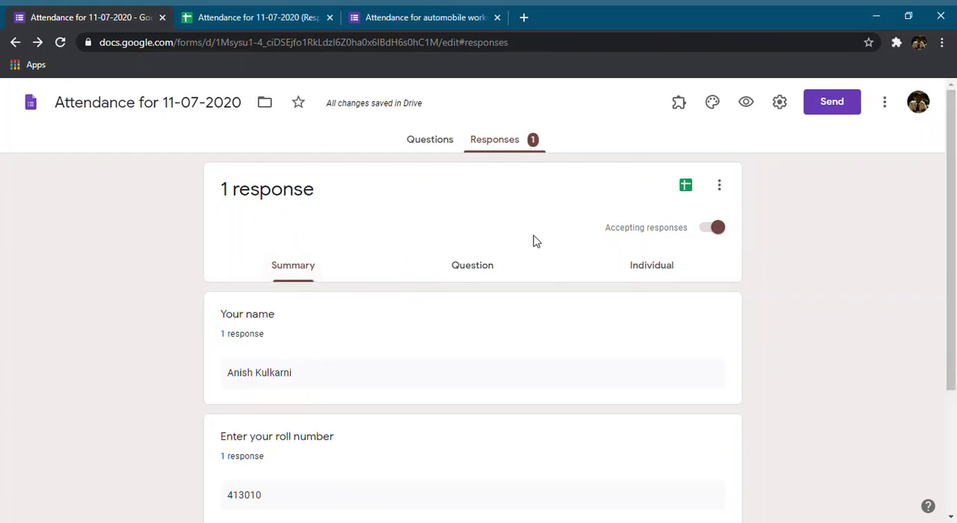